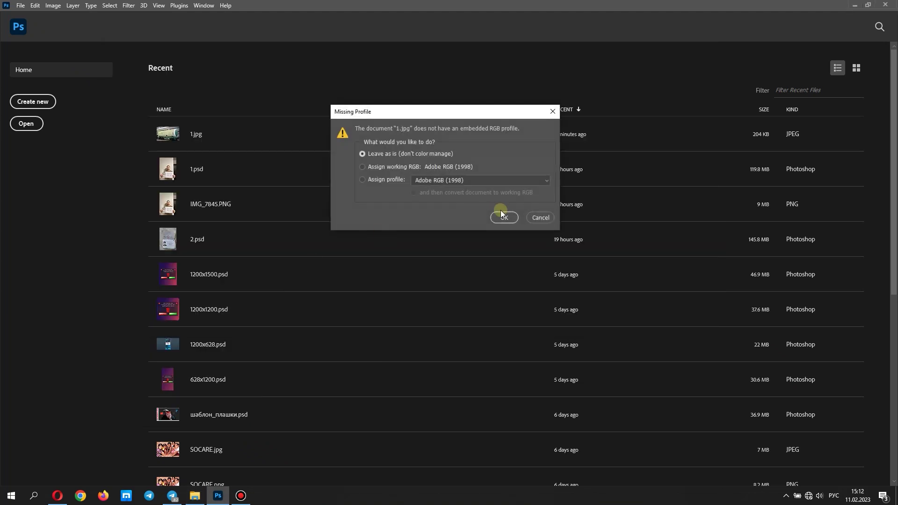
Step: Accept the Missing Profile warning so 1.jpg opens in Photoshop
left_click(502, 212)
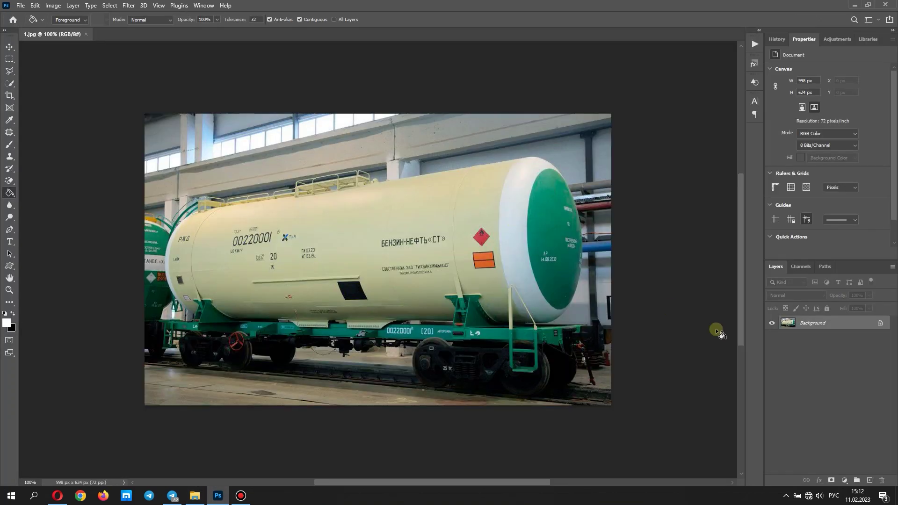
Step: Duplicate the Background layer into Background copy and choose the Polygonal Lasso
right_click(842, 323)
left_click(847, 337)
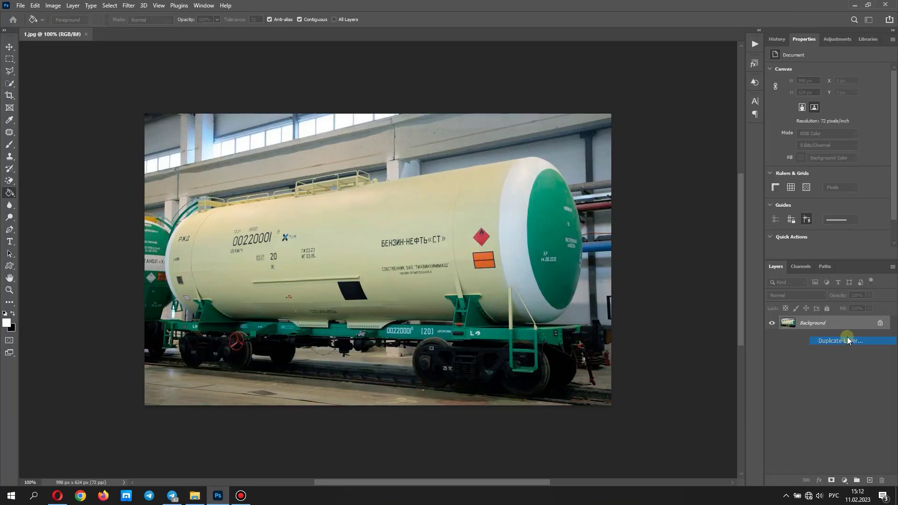
scroll(288, 234, "up", 3)
scroll(289, 231, "up", 1)
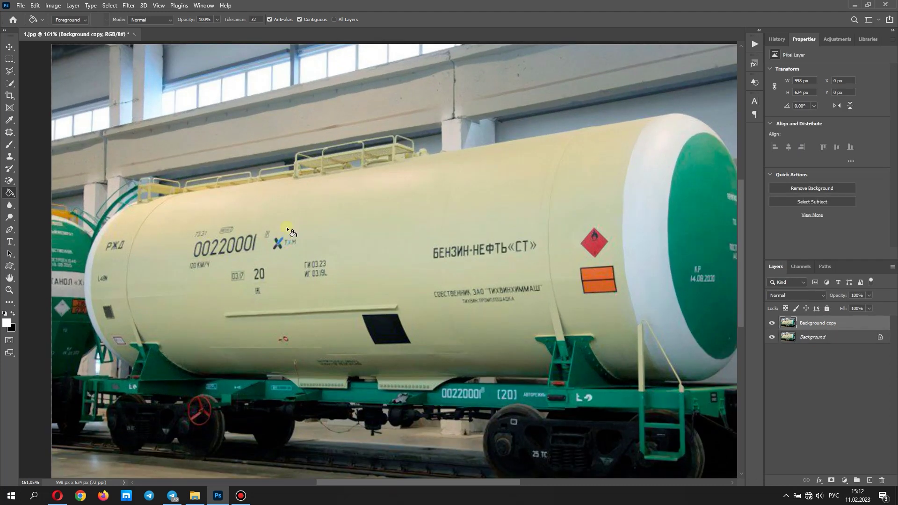
left_click(10, 70)
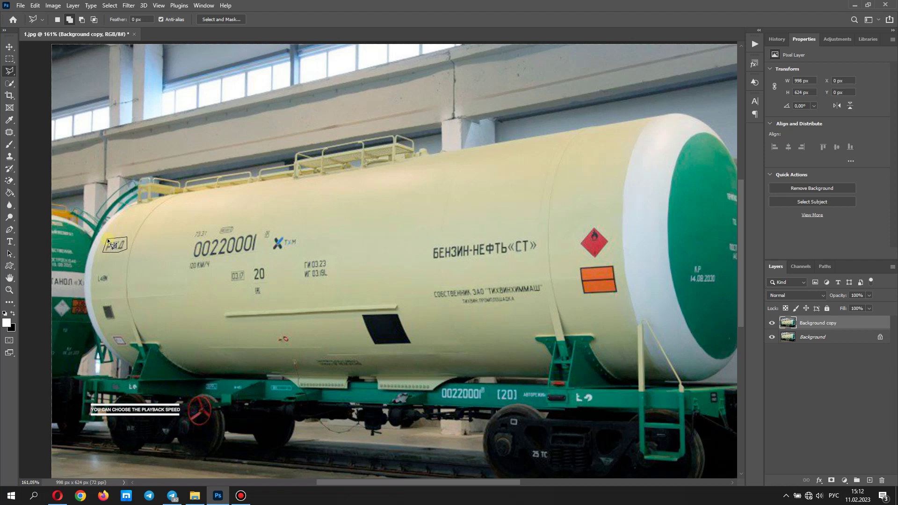
Step: Outline the РЖД, 0022000, ТХМ, 03.17 and 20 markings on the tank
left_click(108, 238)
left_click(191, 230)
left_click(186, 269)
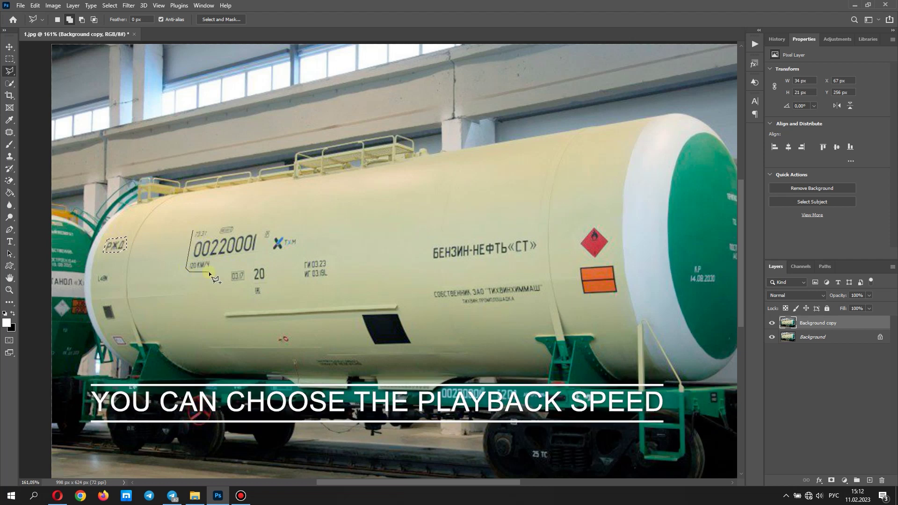
left_click(236, 222)
left_click(193, 228)
left_click(268, 225)
left_click(269, 255)
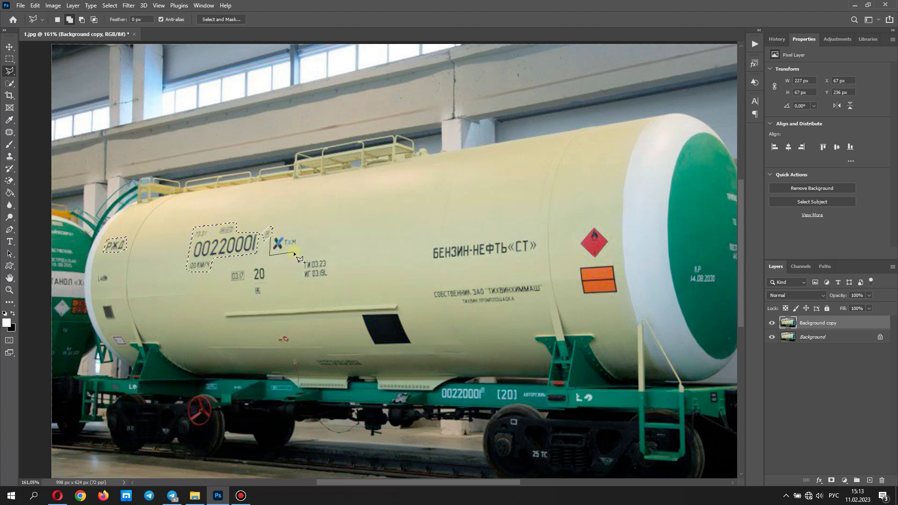
left_click(271, 231)
left_click(228, 266)
left_click(228, 268)
left_click(251, 266)
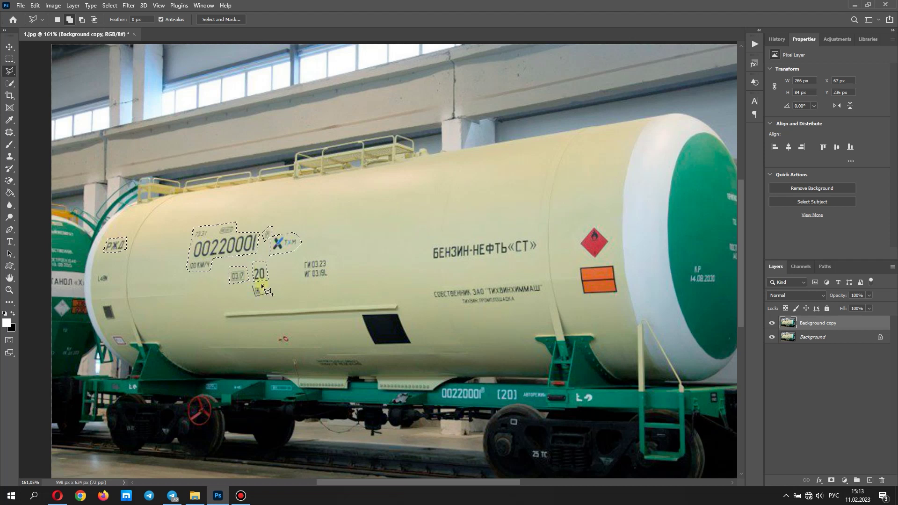
Step: Add outlines around the ГИ 03.23 marking, БЕНЗИН-НЕФТЬ«СТ» lettering and owner text line
left_click(299, 259)
left_click(303, 280)
left_click(329, 256)
left_click(300, 259)
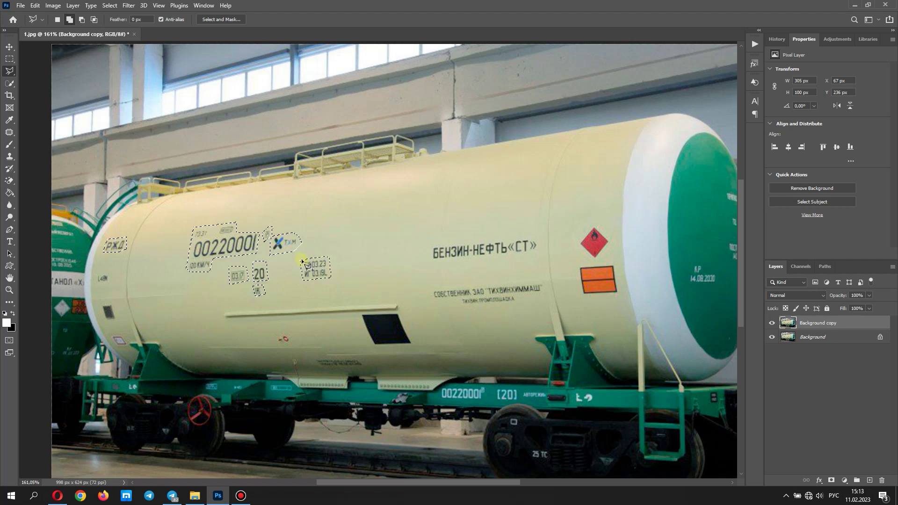
left_click(430, 244)
left_click(430, 263)
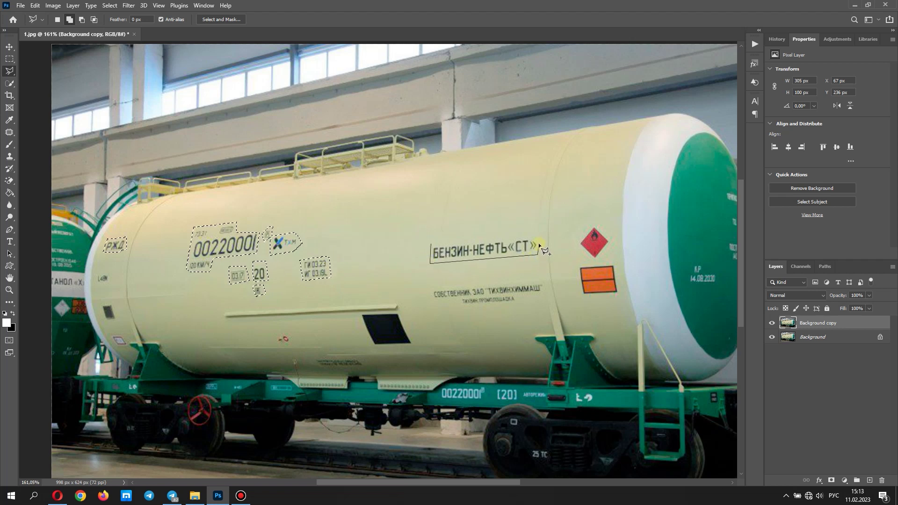
left_click(432, 243)
left_click(433, 291)
left_click(496, 304)
left_click(541, 278)
left_click(431, 290)
Step: Add outlines around the red hazard diamond and the orange plate
left_click(583, 232)
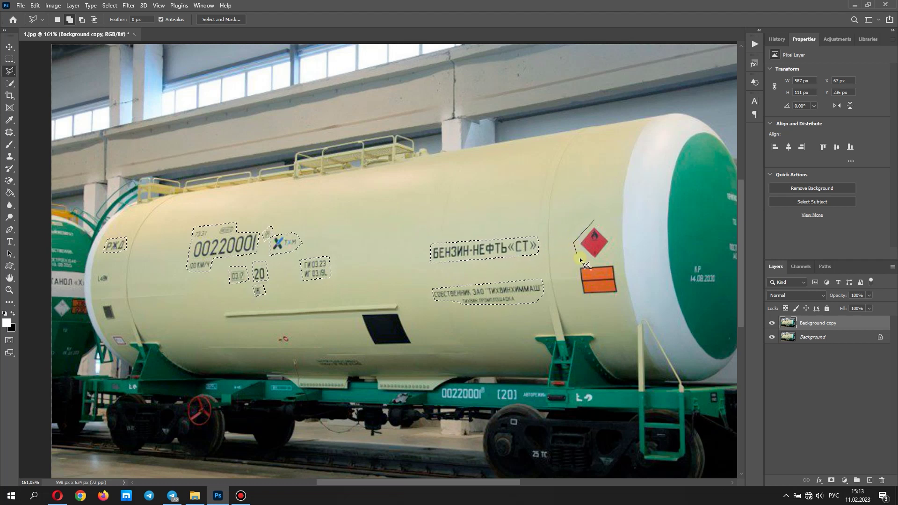
left_click(595, 220)
left_click(577, 265)
left_click(619, 296)
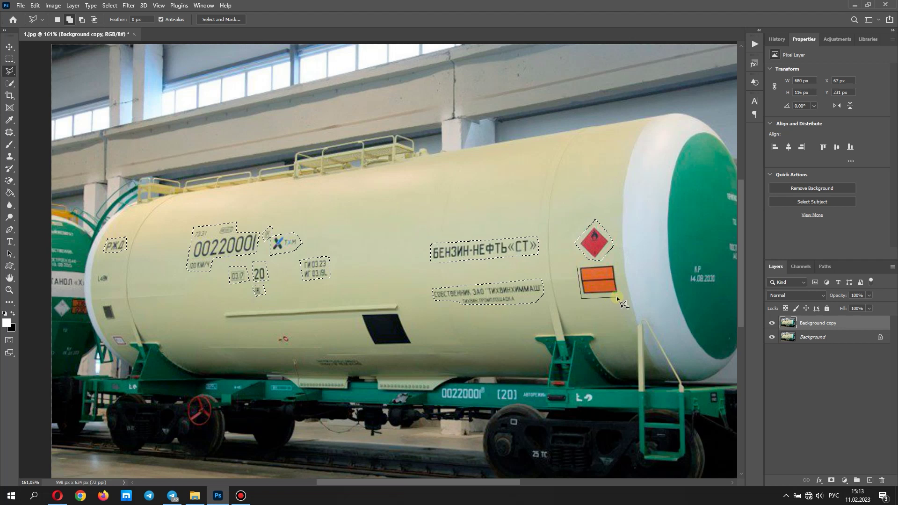
left_click(612, 265)
left_click(577, 265)
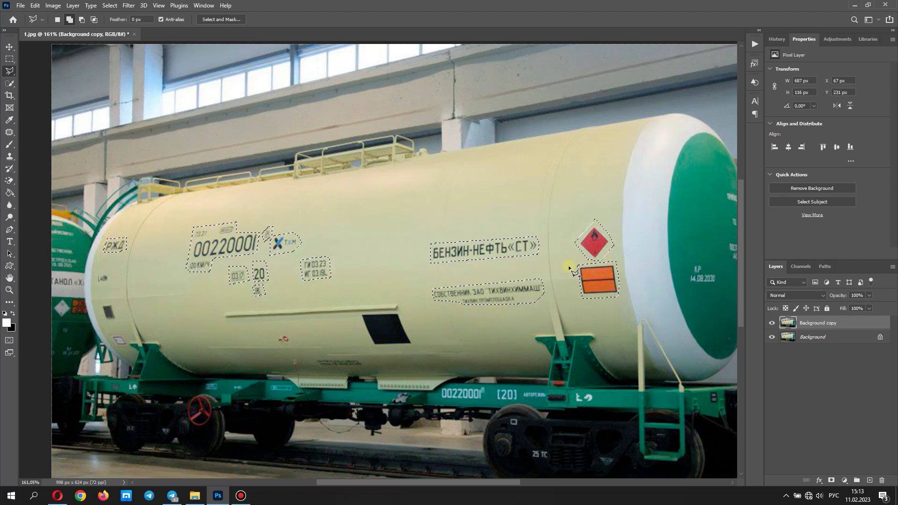
left_click(35, 5)
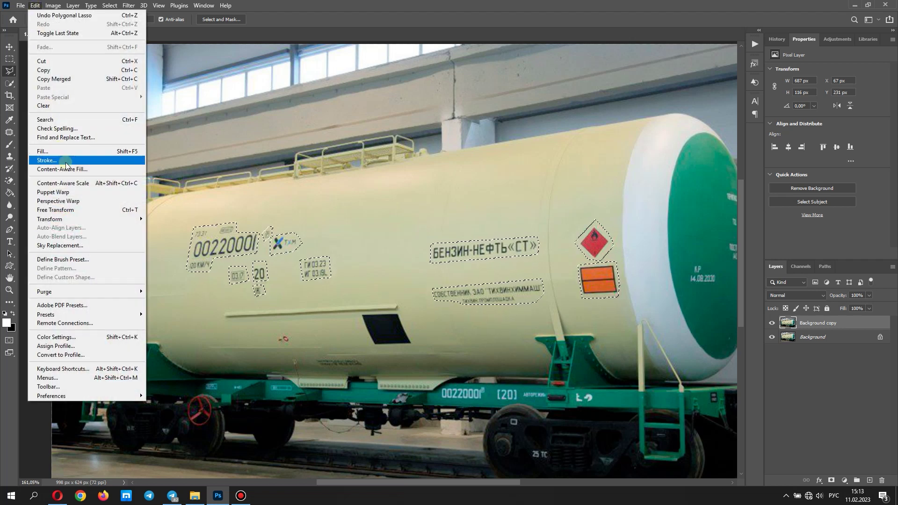
Step: Content-Aware Fill the selected markings, then deselect
left_click(62, 168)
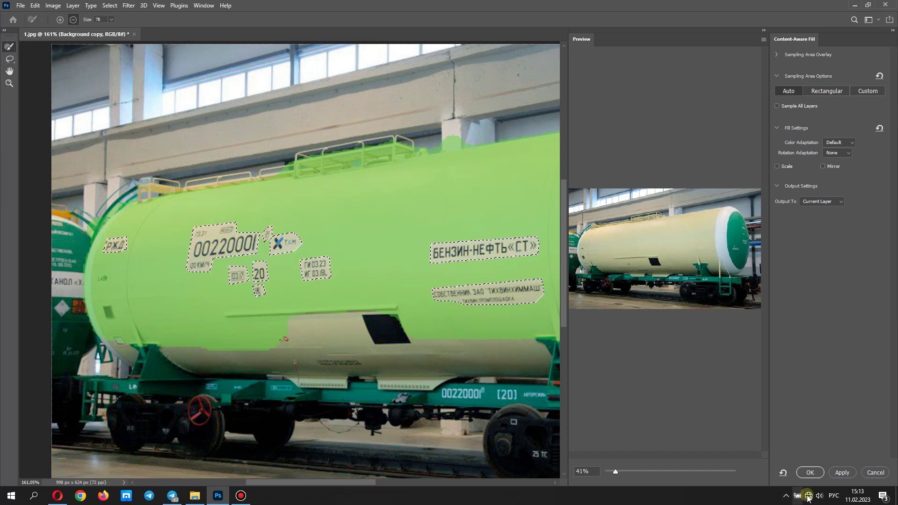
left_click(810, 473)
left_click(109, 5)
left_click(117, 21)
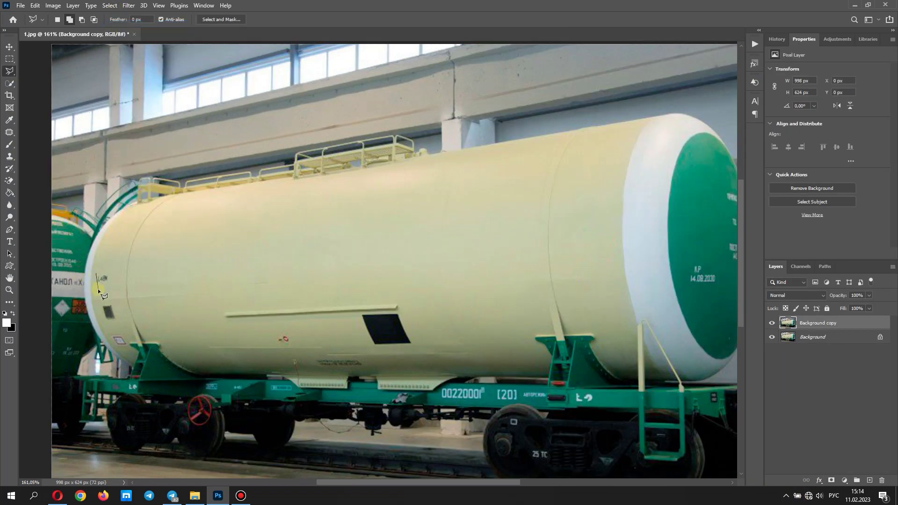
Step: Lasso a leftover small mark, Content-Aware Fill it, and deselect
left_click(98, 276)
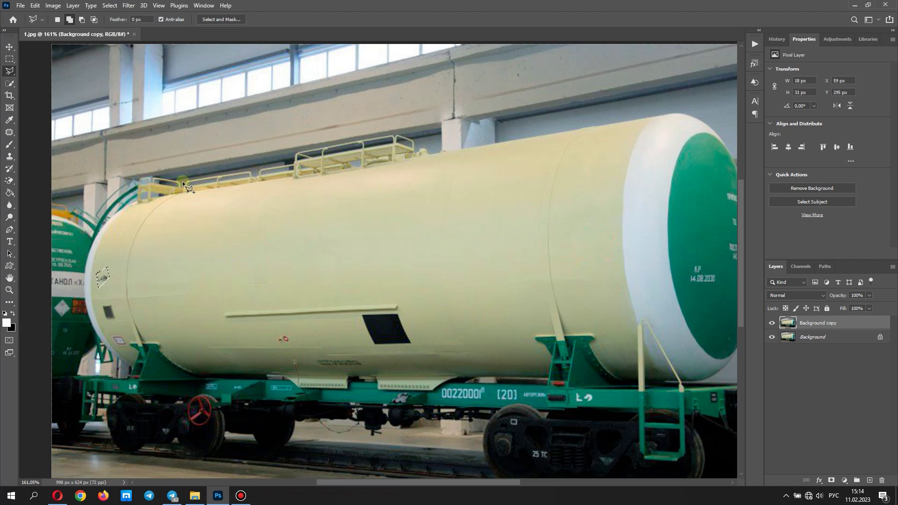
left_click(35, 6)
left_click(58, 169)
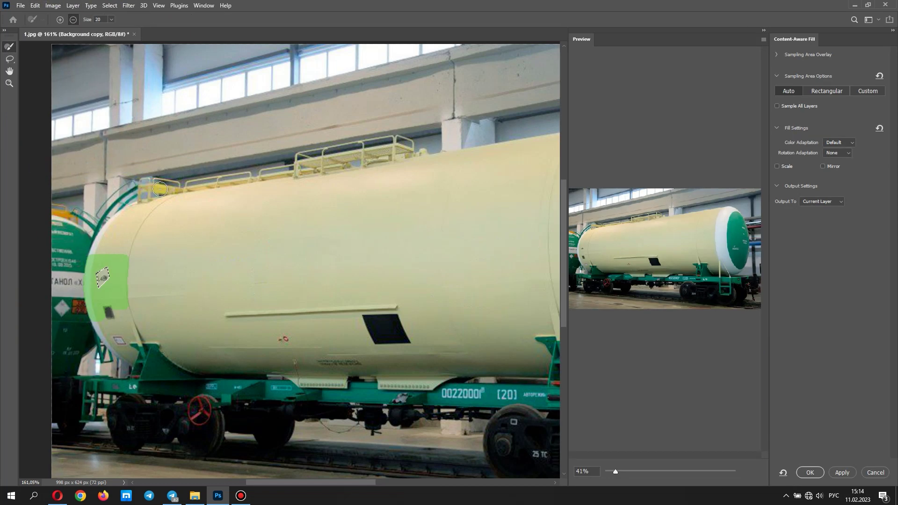
left_click(809, 473)
left_click(109, 5)
left_click(118, 24)
Step: Trace the tank's cream body with the Magnetic Lasso
scroll(303, 195, "down", 2)
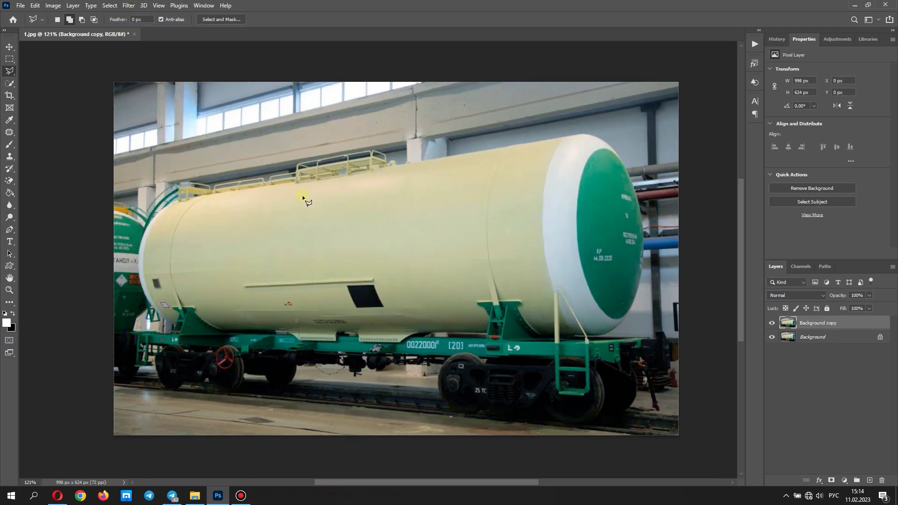
scroll(242, 245, "up", 2)
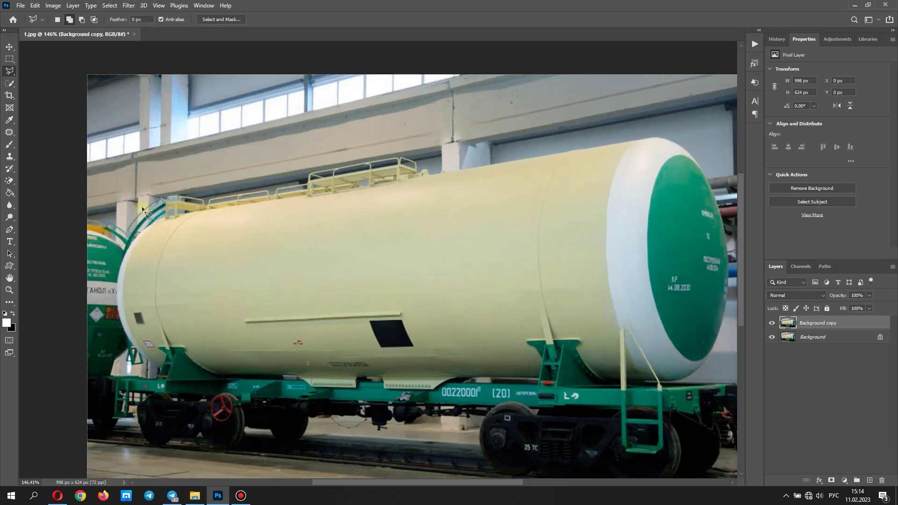
left_click(10, 84)
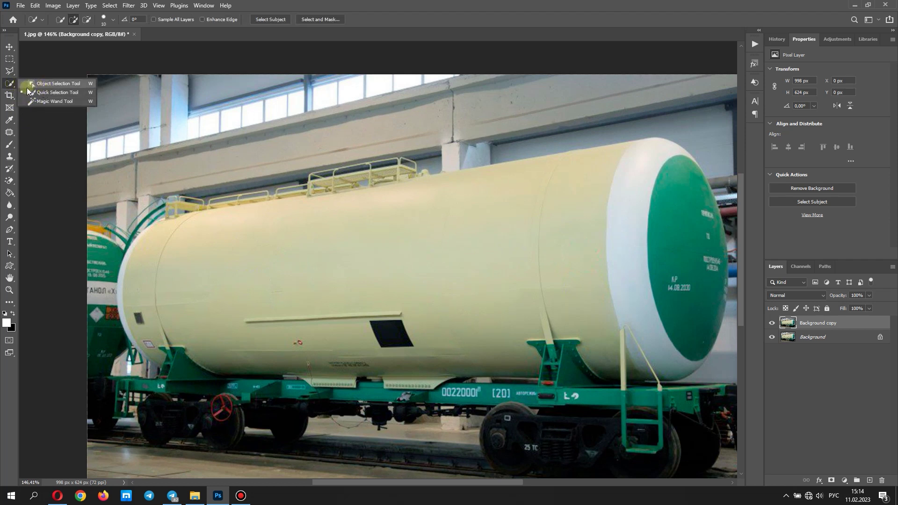
left_click(10, 72)
left_click(52, 88)
left_click(167, 217)
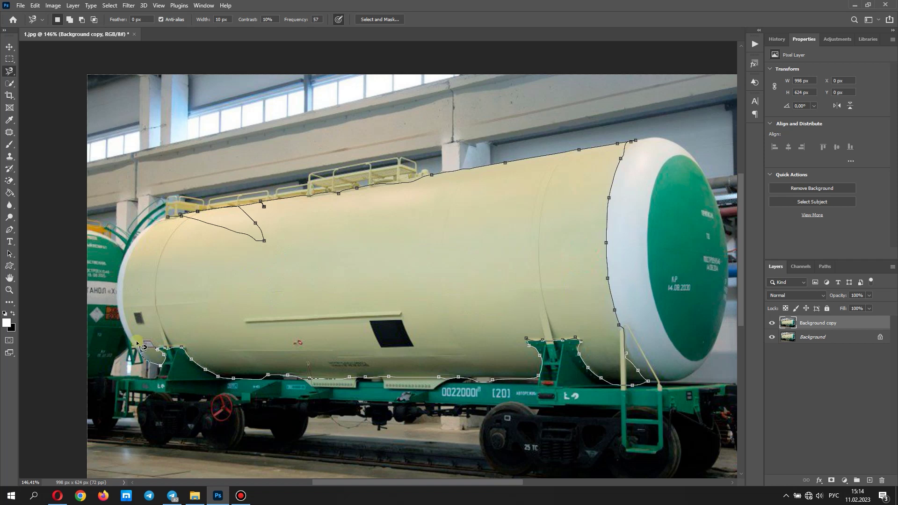
left_click(161, 220)
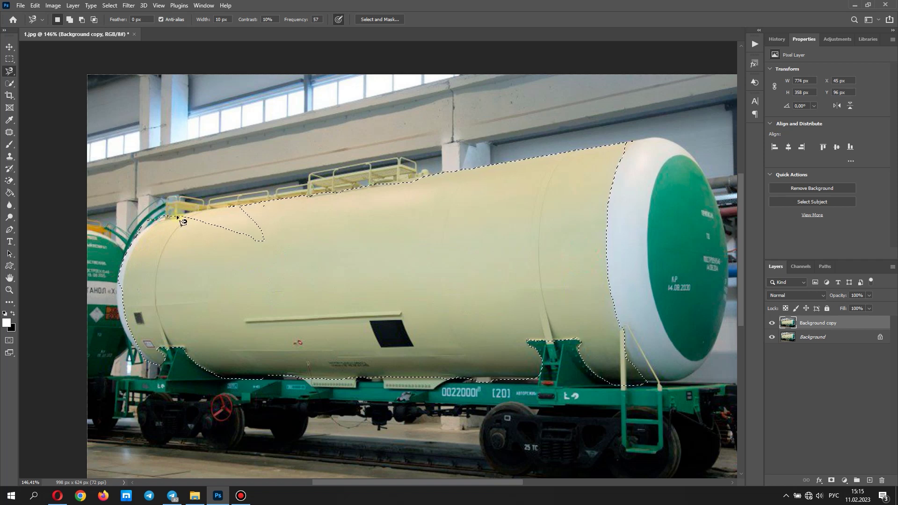
Step: Add the missed top edge to the tank selection and add a layer mask from it
left_click(69, 19)
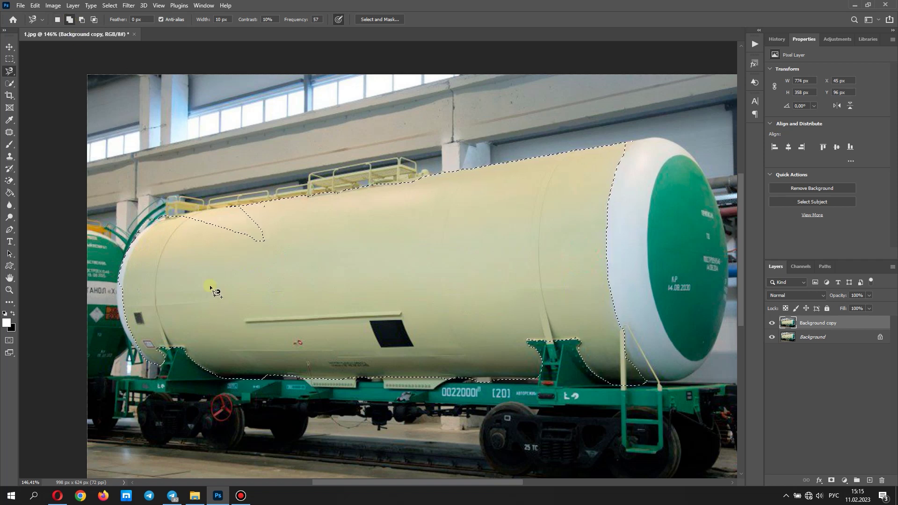
left_click(172, 215)
left_click(180, 221)
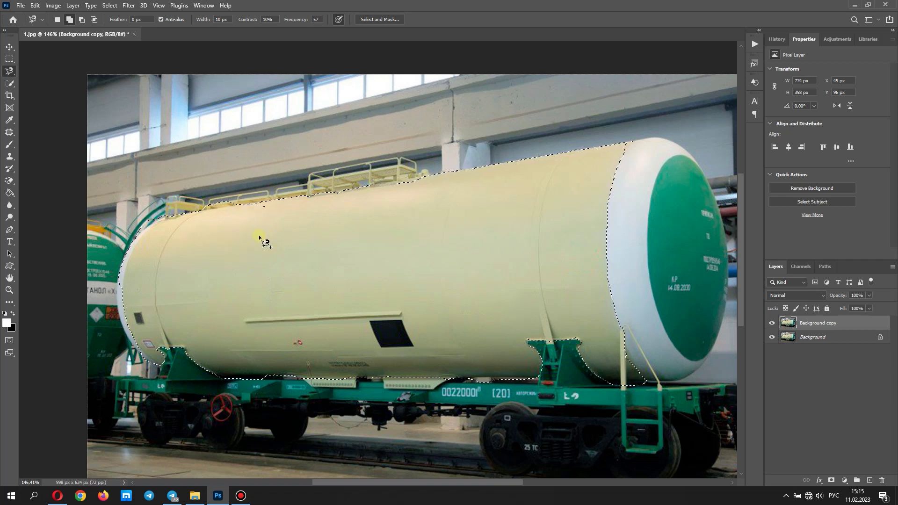
left_click(832, 480)
Step: Hide Background and paint out the tank's bottom shadow on the mask with a 23 px brush
left_click(773, 337)
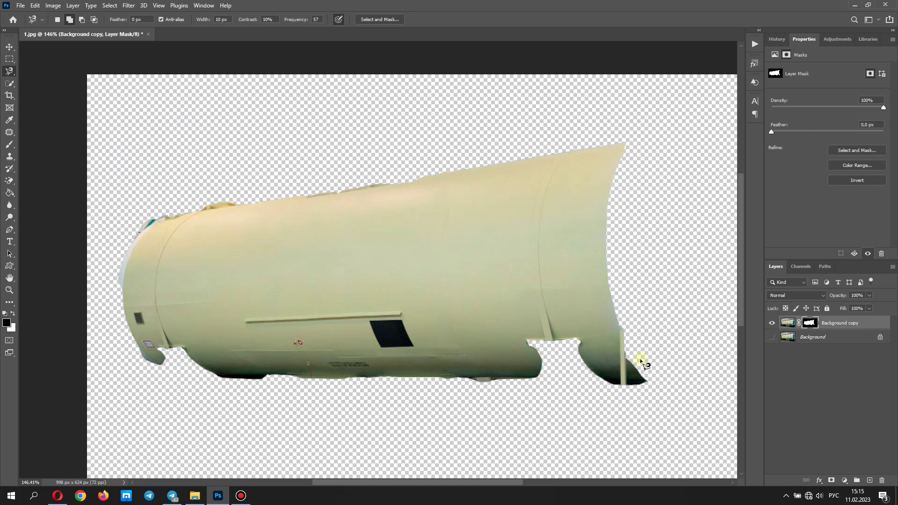
left_click(6, 147)
left_click(58, 19)
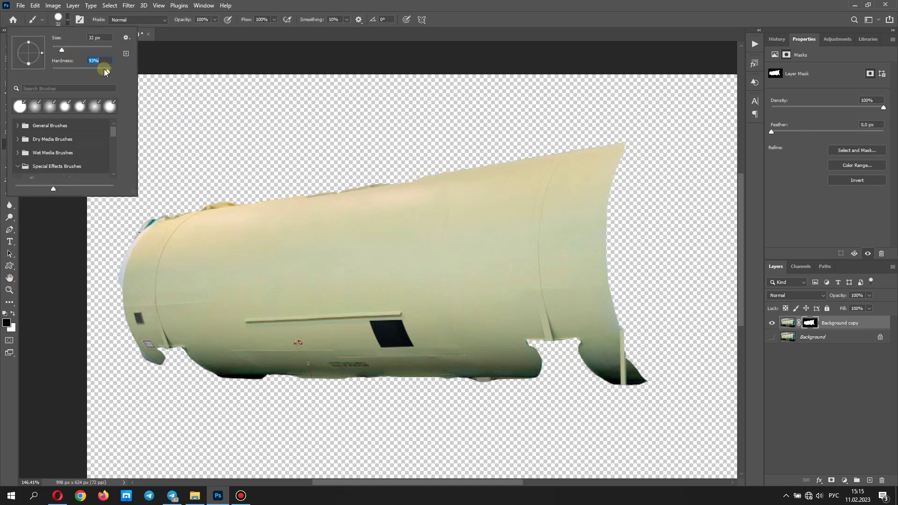
left_click_drag(61, 49, 59, 50)
left_click(59, 19)
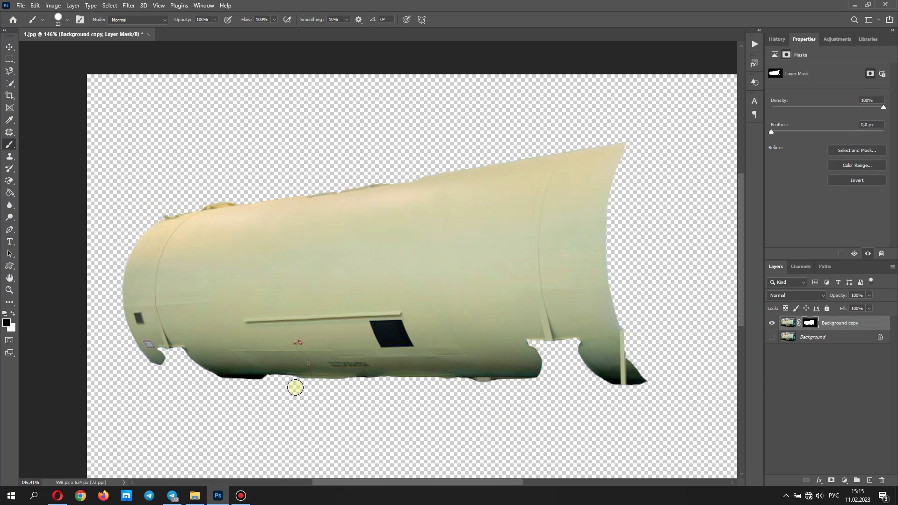
left_click_drag(232, 385, 266, 383)
left_click(536, 386, "shift")
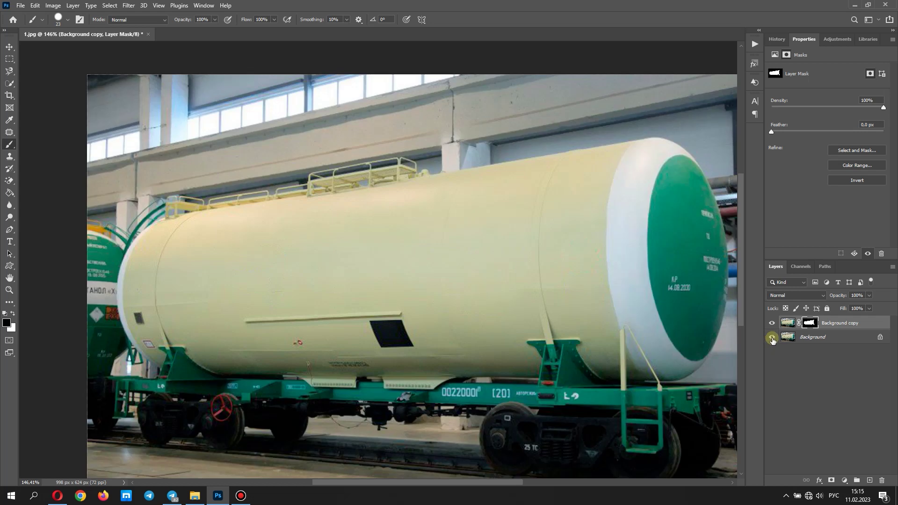
Step: Place the Coca-Cola image 2.jpg onto the photo and set its opacity to 71%
left_click(772, 337)
left_click(281, 497)
left_click_drag(294, 142, 324, 360)
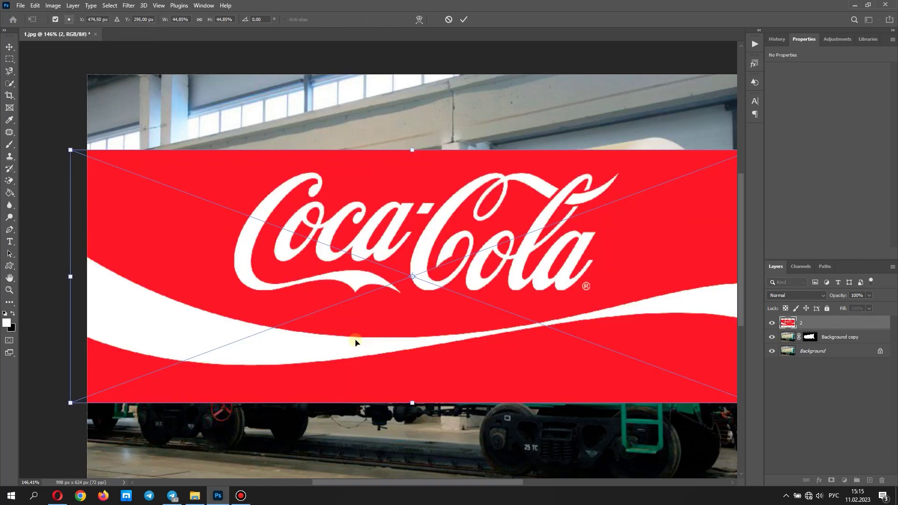
scroll(382, 320, "down", 2)
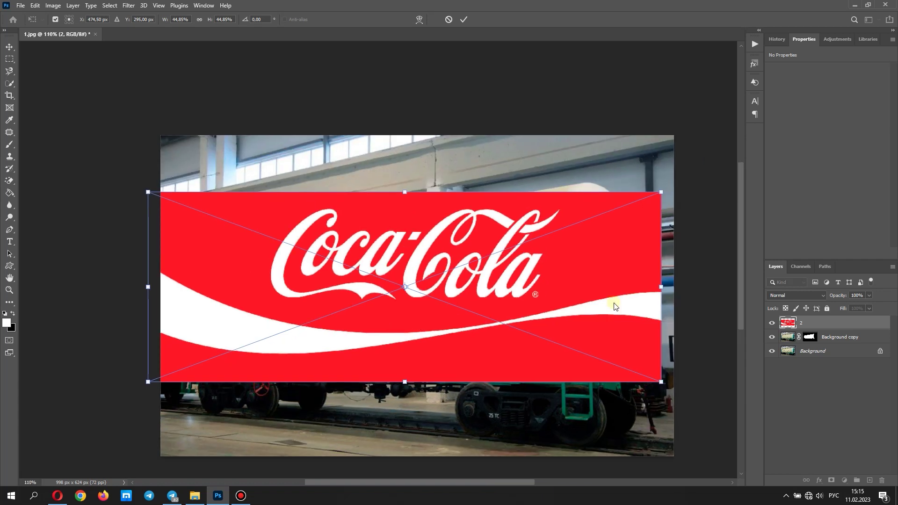
left_click(869, 295)
left_click_drag(871, 306, 857, 306)
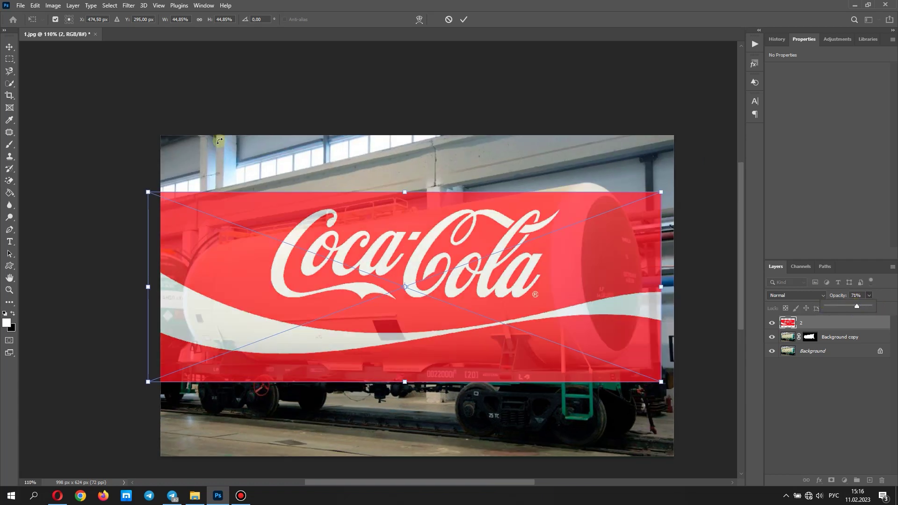
Step: Free Transform the logo to 40.22% with linked proportions and rotate it about -5.87°
left_click(35, 5)
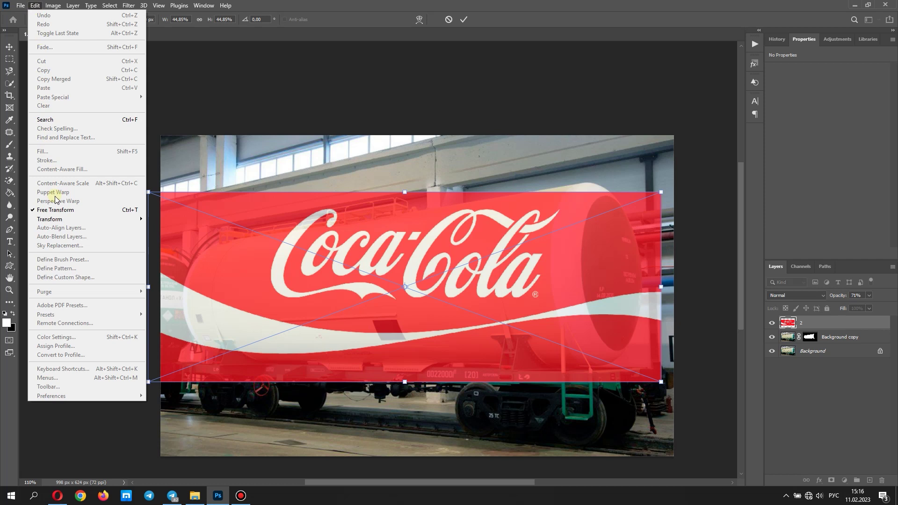
left_click(61, 210)
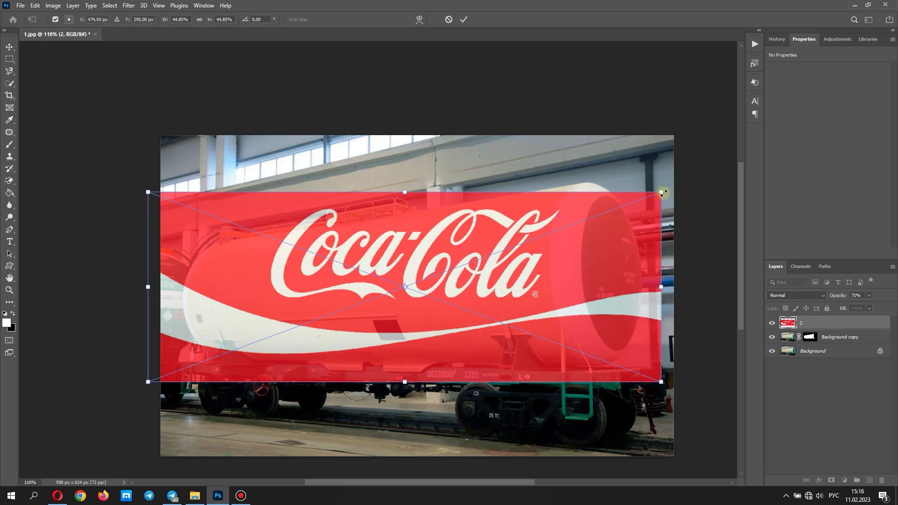
left_click_drag(663, 193, 610, 202)
left_click(199, 19)
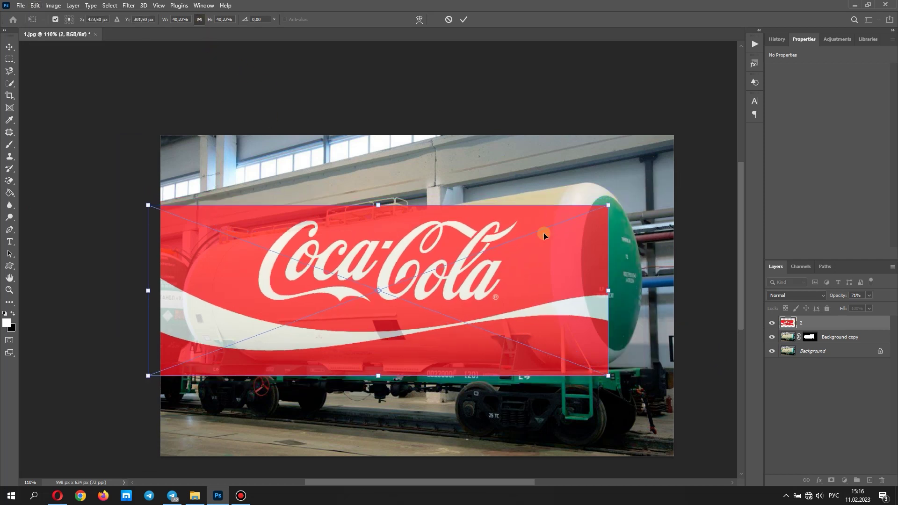
left_click_drag(615, 288, 620, 266)
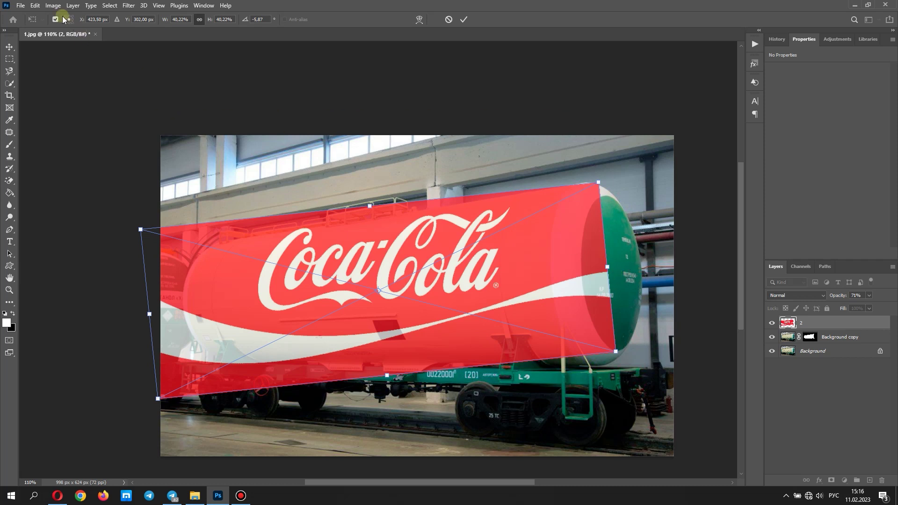
Step: Apply a Perspective transform, dragging the logo's corners to fit the tank's ends
left_click(35, 5)
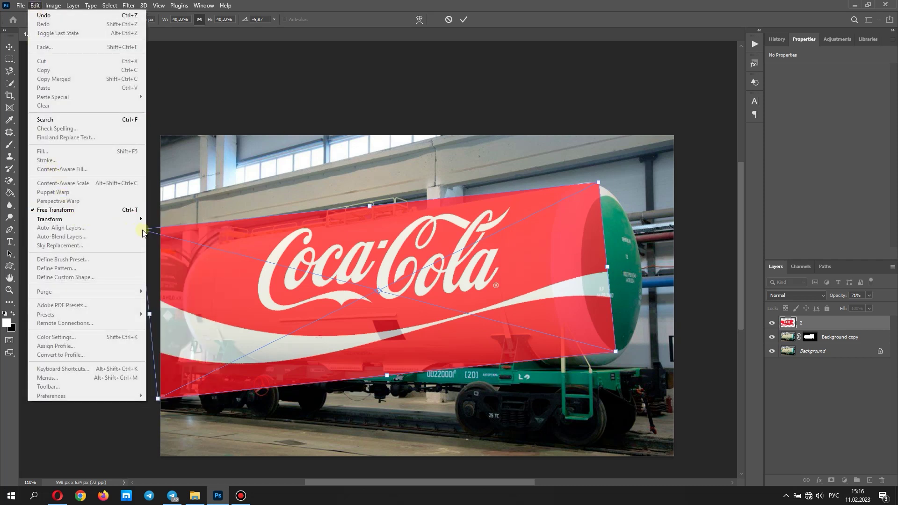
left_click(191, 263)
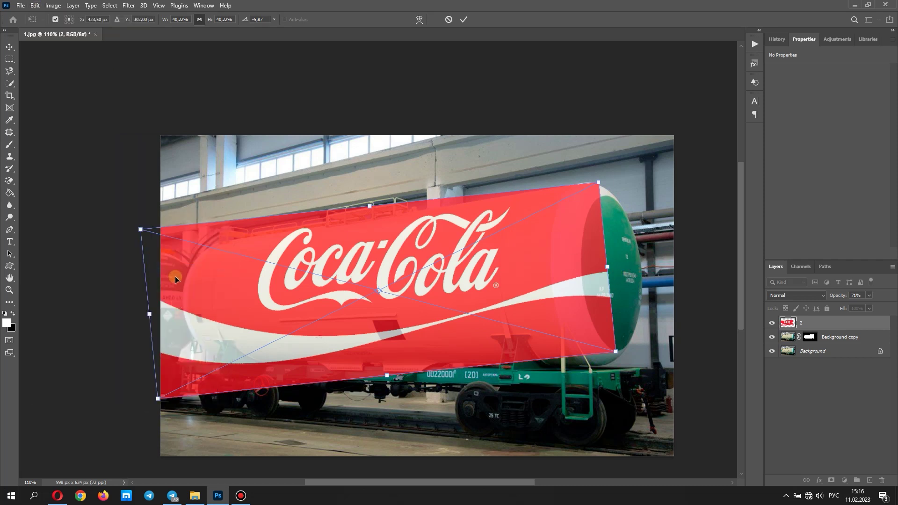
left_click_drag(141, 229, 159, 227)
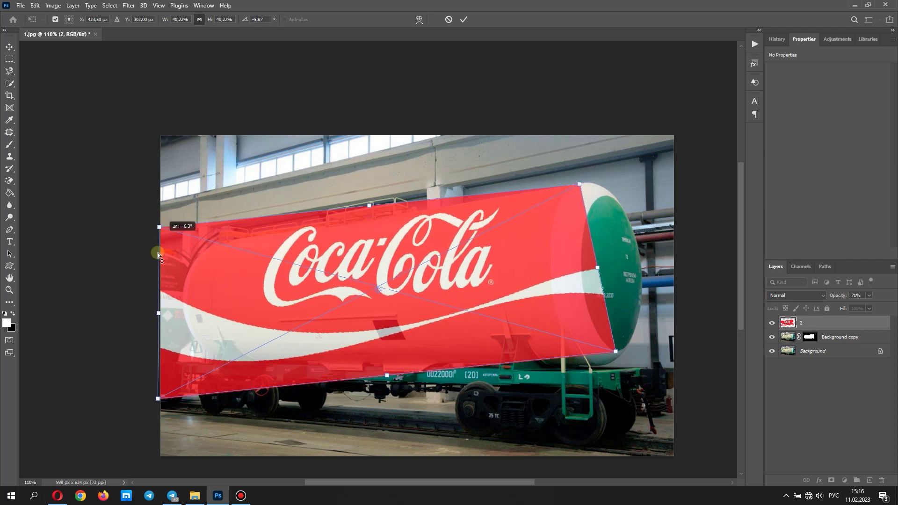
left_click_drag(159, 399, 170, 384)
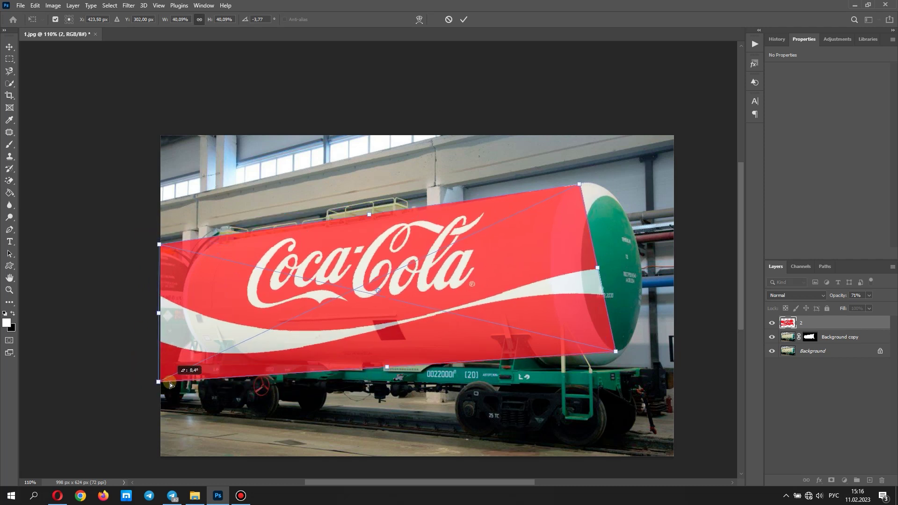
mouse_move(614, 351)
left_mouse_down()
mouse_move(613, 367)
mouse_move(596, 371)
left_mouse_up()
left_click_drag(578, 175, 582, 181)
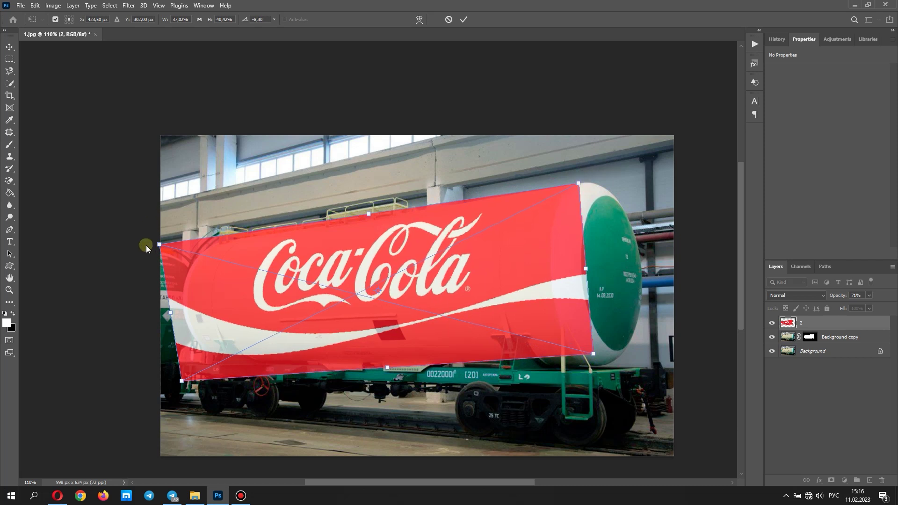
left_click_drag(160, 245, 174, 243)
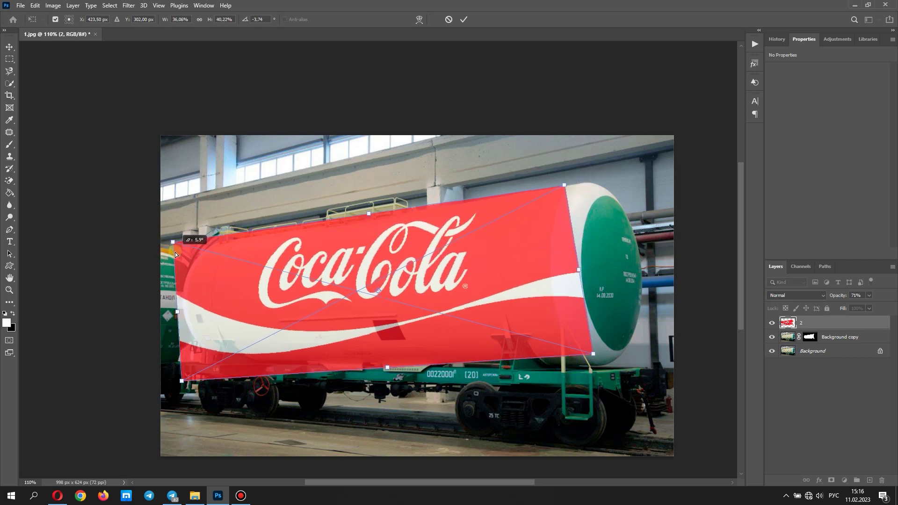
left_click_drag(564, 190, 569, 187)
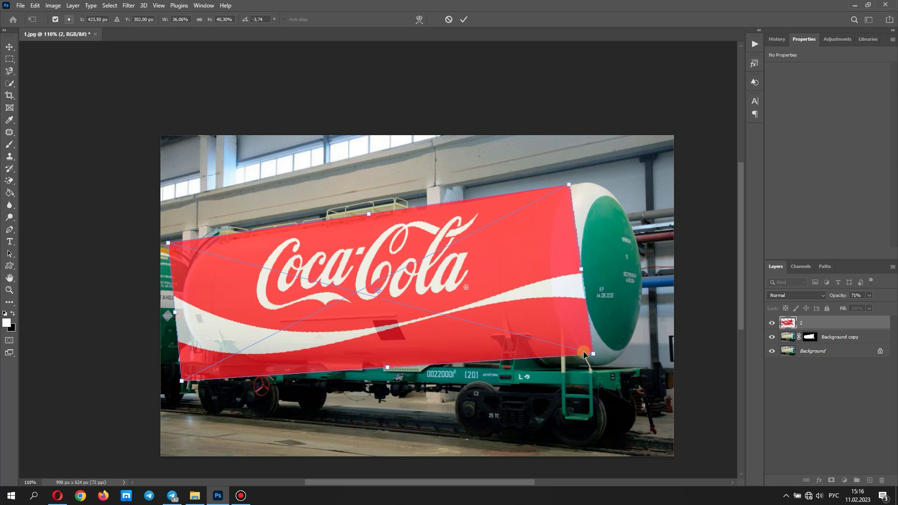
Step: Fine-tune the logo's bottom corners onto the tank, commit, and create a clipping mask
left_click(35, 6)
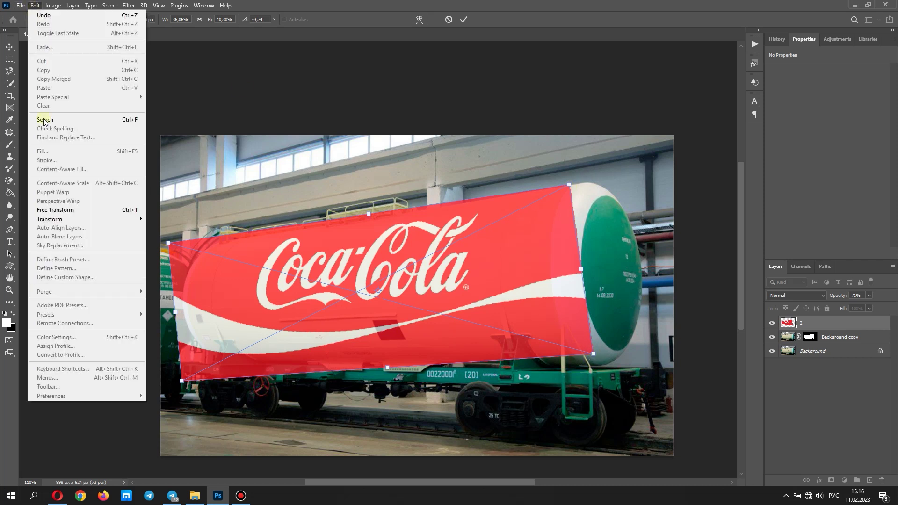
left_click(65, 209)
left_click_drag(594, 353, 588, 368)
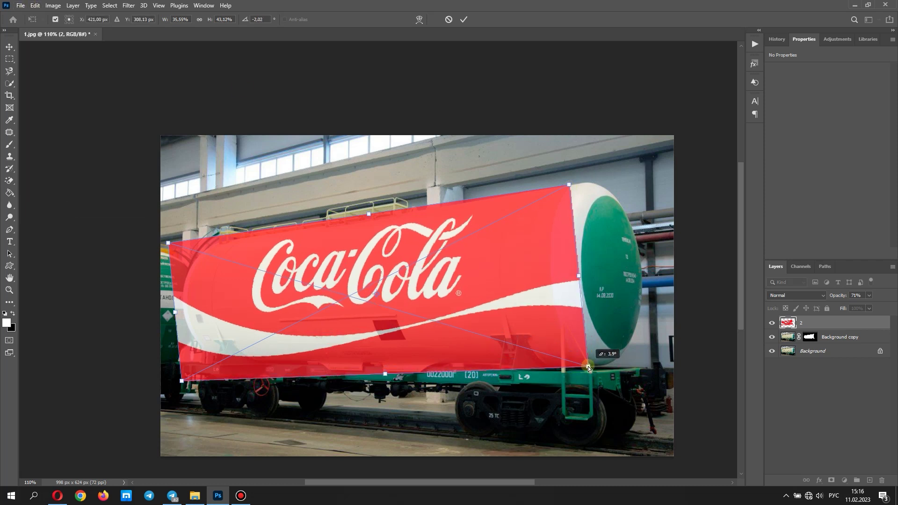
left_click_drag(183, 380, 193, 375)
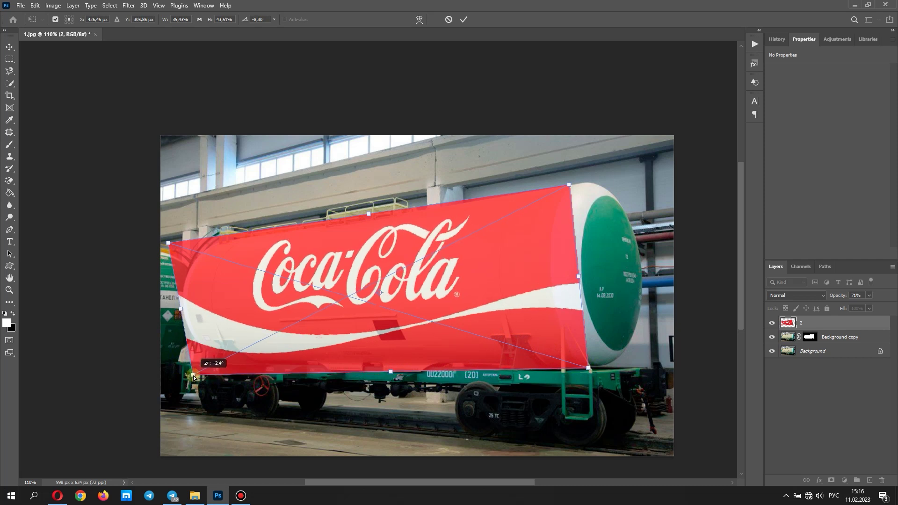
left_click_drag(180, 247, 179, 246)
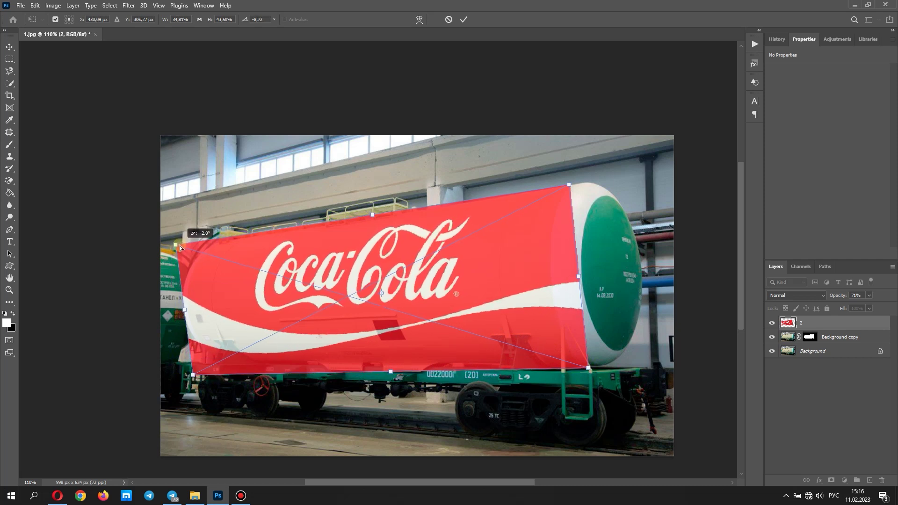
left_click_drag(195, 376, 195, 372)
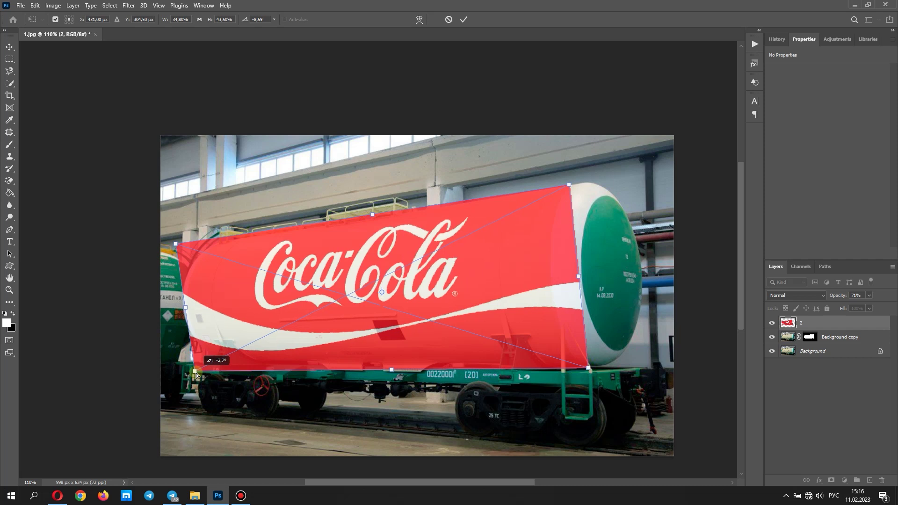
left_click(464, 20)
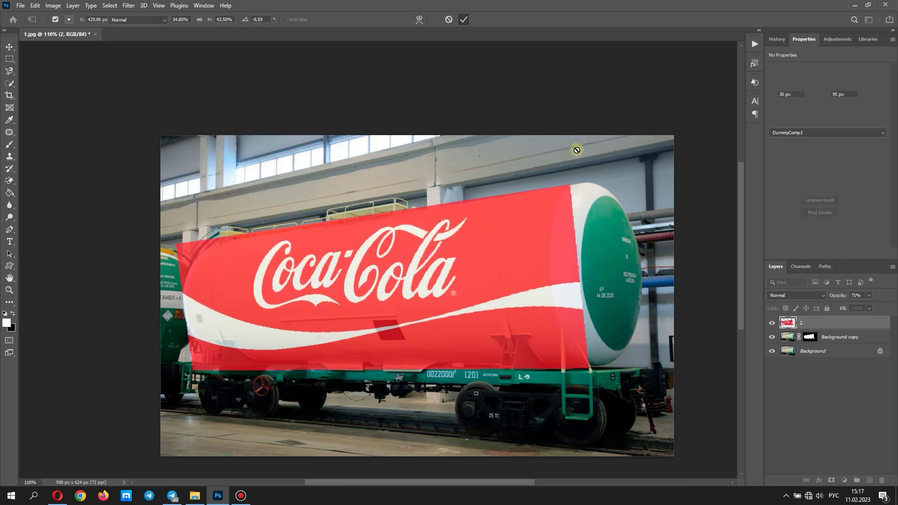
right_click(814, 323)
left_click(795, 295)
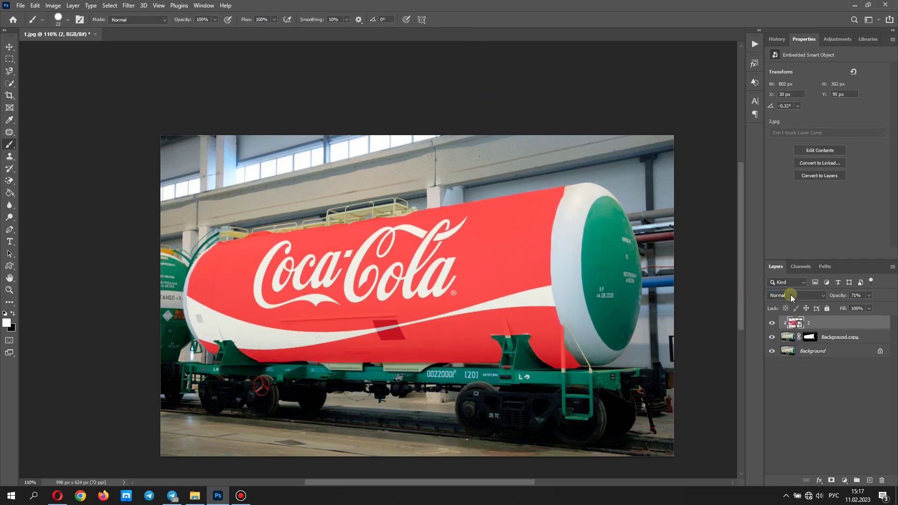
Step: Set the logo layer to 100% opacity, Multiply, with Blend If Underlying Layer split at 81/171
left_click(869, 295)
left_click_drag(869, 307, 886, 307)
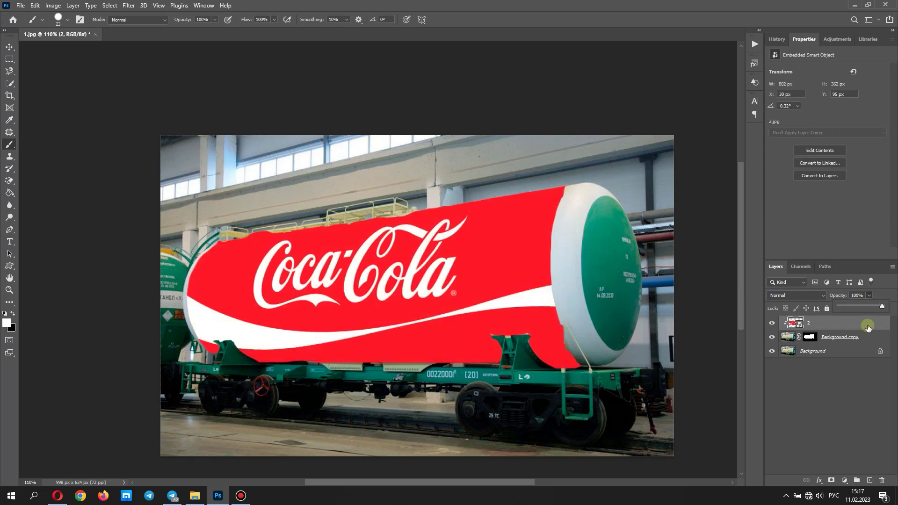
left_click(820, 293)
left_click(804, 294)
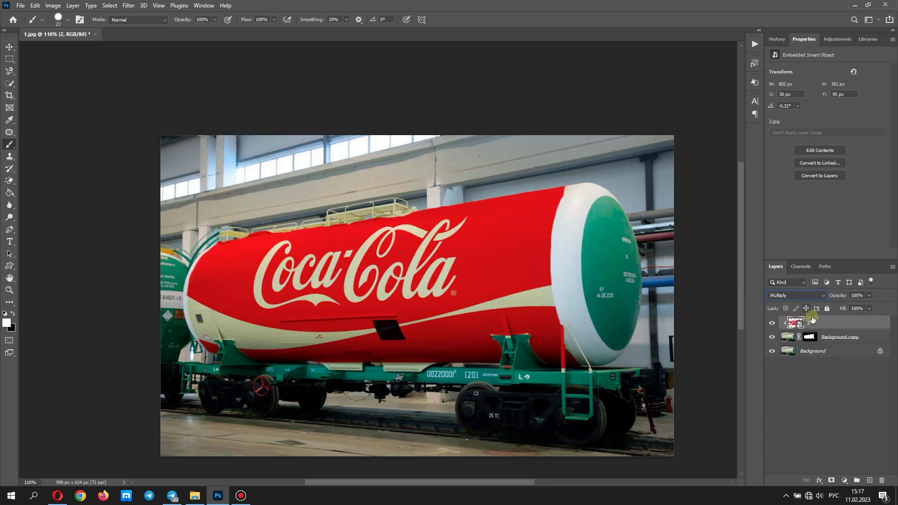
double_click(839, 325)
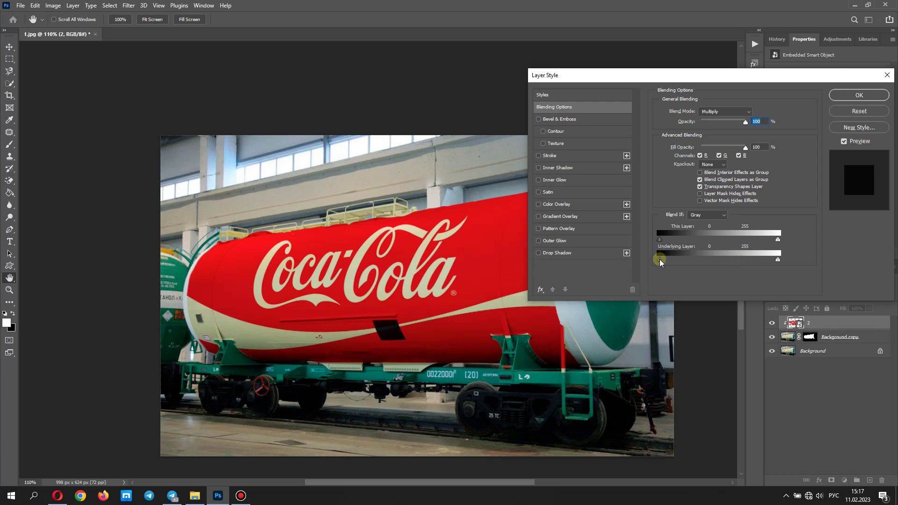
left_click_drag(662, 264, 698, 264)
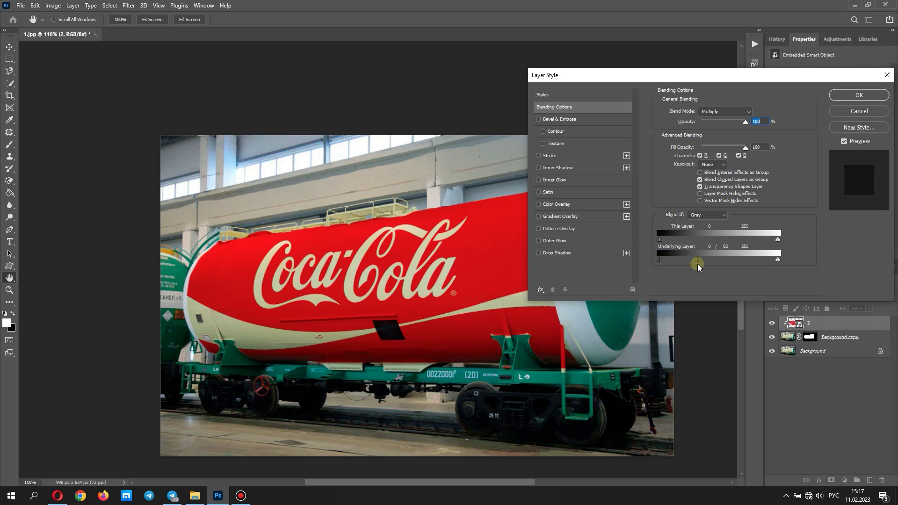
left_click_drag(774, 263, 740, 260)
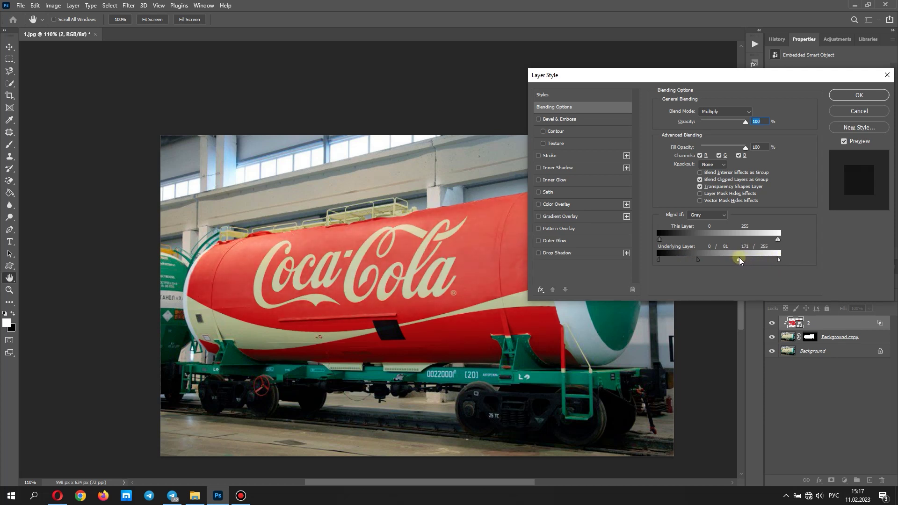
left_click(853, 95)
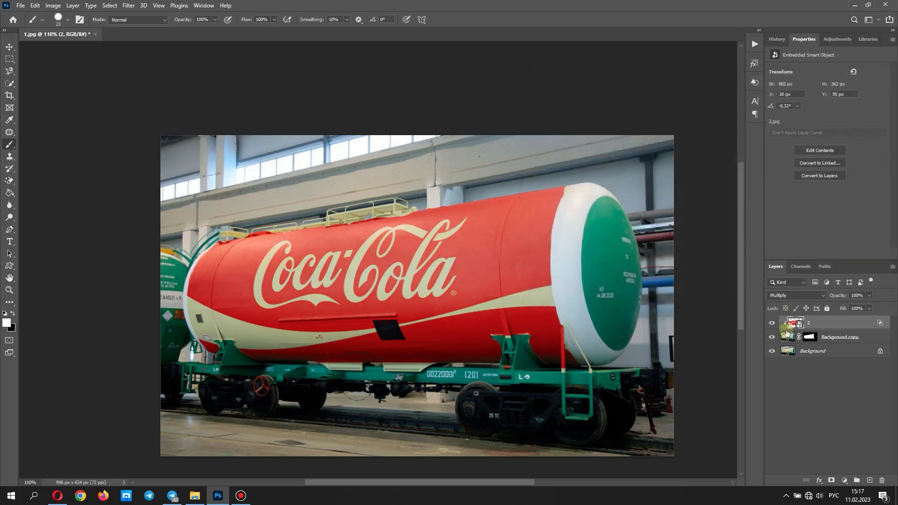
Step: Hide layer 2, load the tank mask as a selection, and copy the tank body to Layer 1
left_click(771, 323)
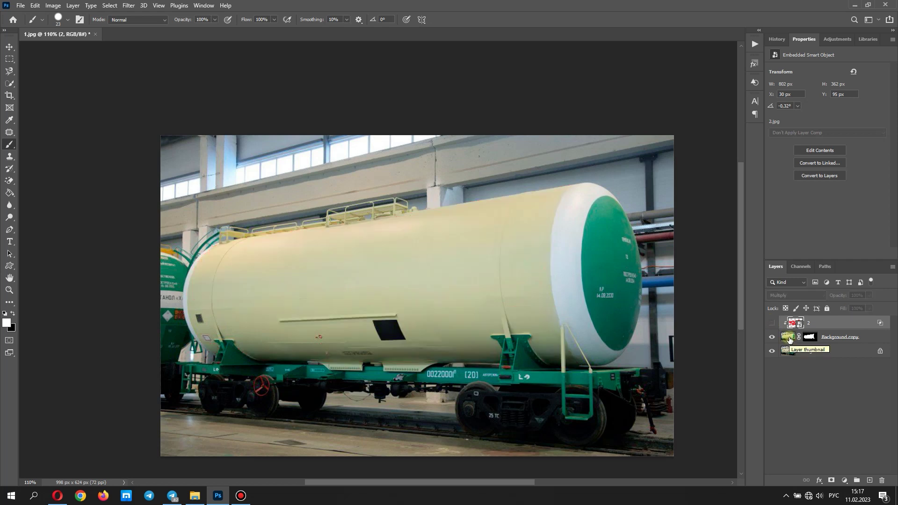
left_click(806, 338, "ctrl")
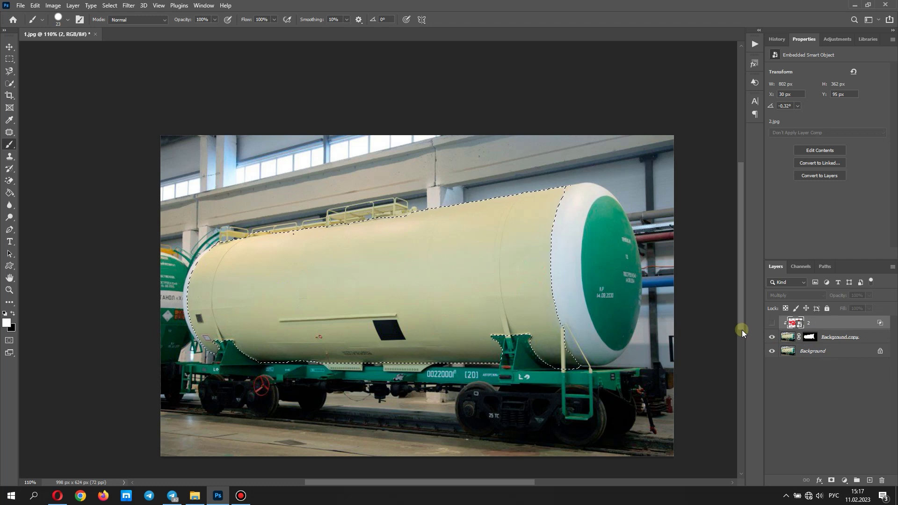
left_click(54, 6)
right_click(407, 264)
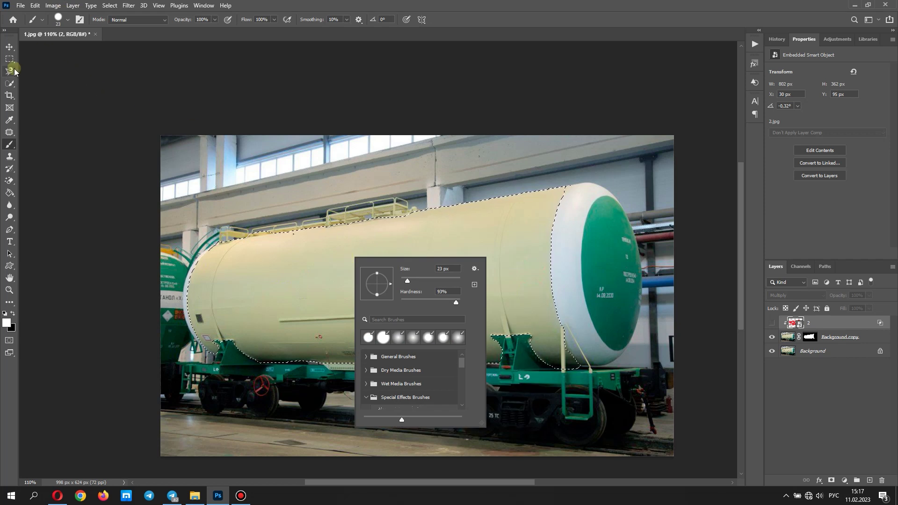
left_click(12, 86)
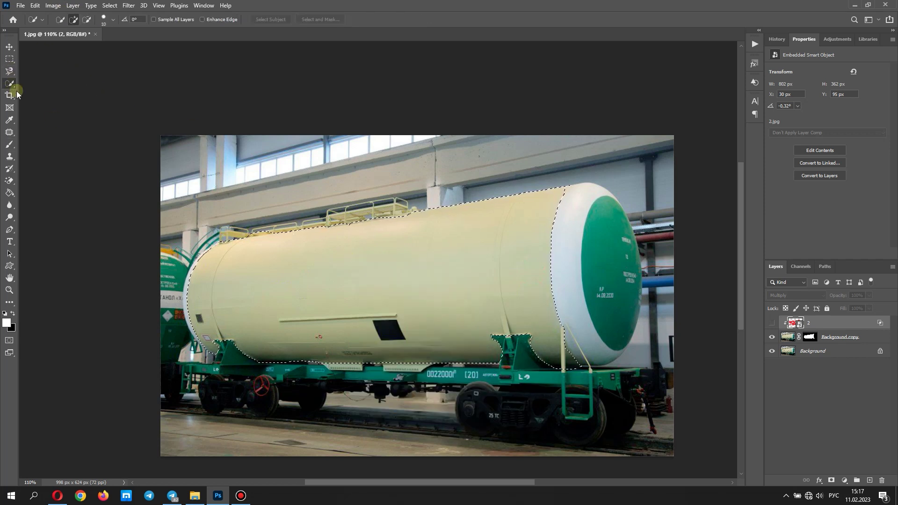
right_click(439, 283)
left_click(852, 340)
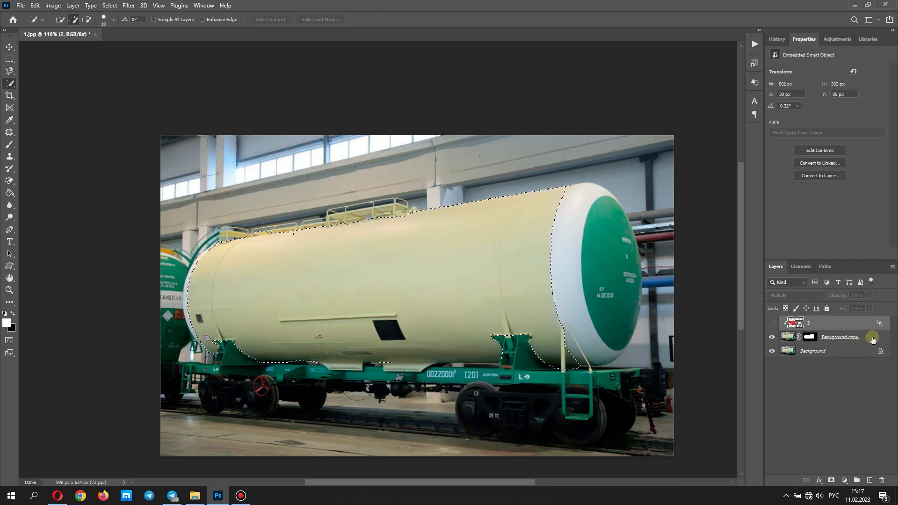
left_click(795, 336)
right_click(445, 283)
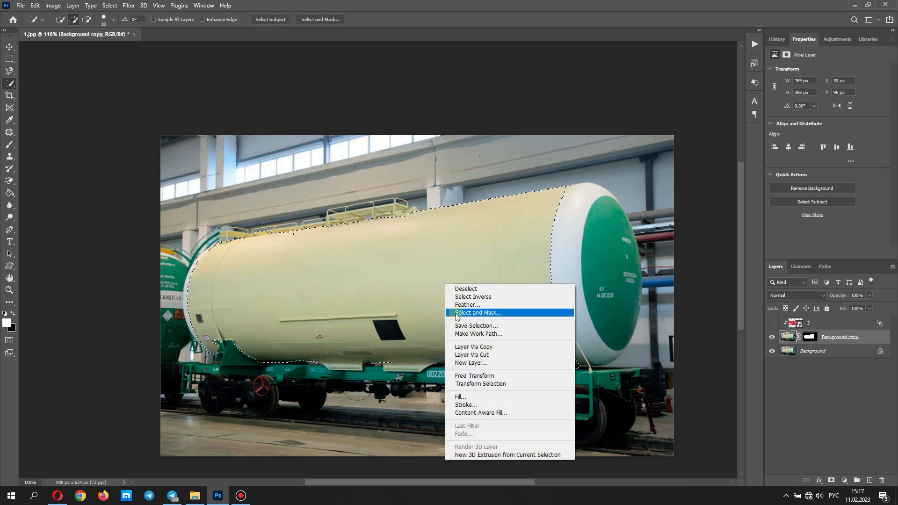
left_click(468, 347)
left_click(52, 5)
mouse_move(68, 30)
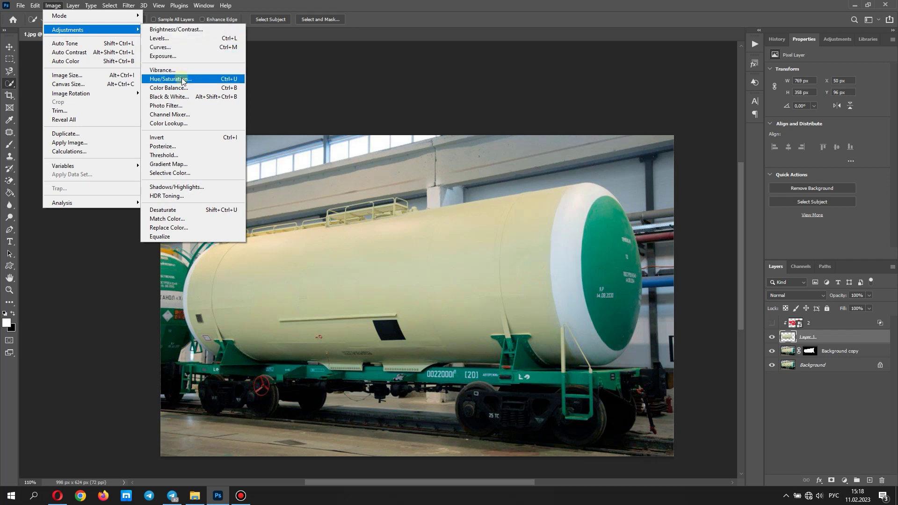
Step: Apply Hue/Saturation to Yellows with Lightness +100 to whiten the tank
left_click(180, 78)
left_click(606, 111)
left_click(603, 130)
left_click_drag(655, 188, 710, 194)
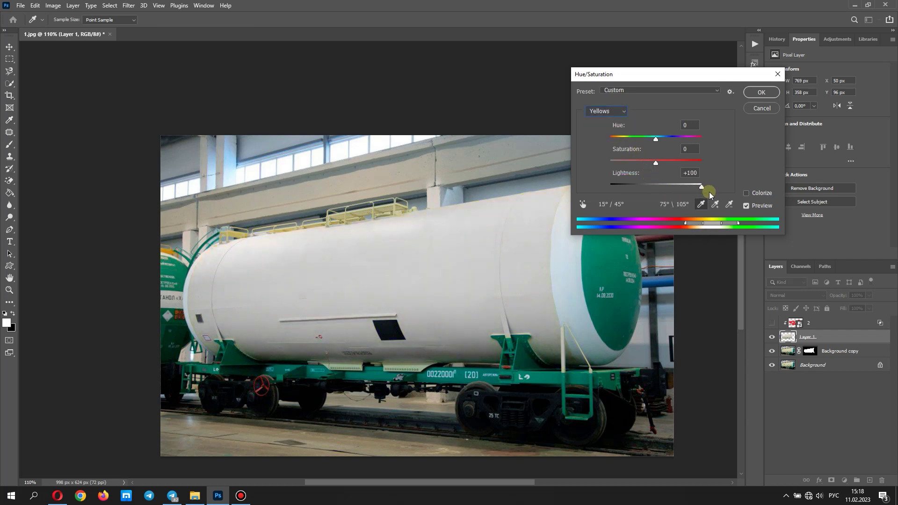
left_click(762, 92)
key("w")
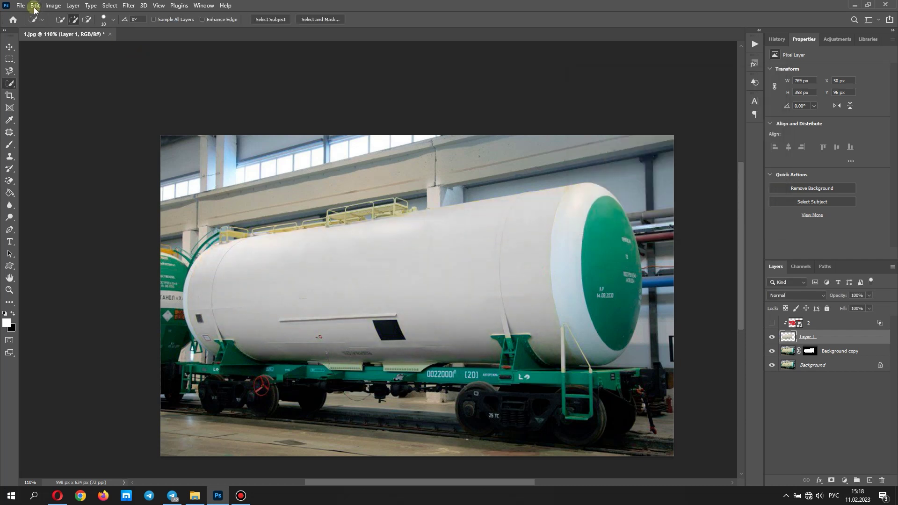
Step: Apply Brightness/Contrast 20/50 and make the Coca-Cola layer 2 visible again
left_click(34, 10)
left_click(173, 29)
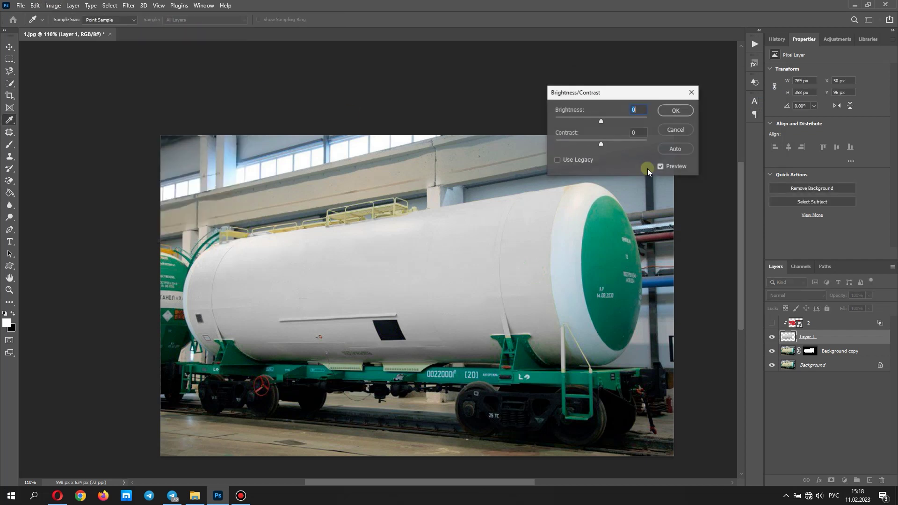
left_click_drag(607, 121, 619, 151)
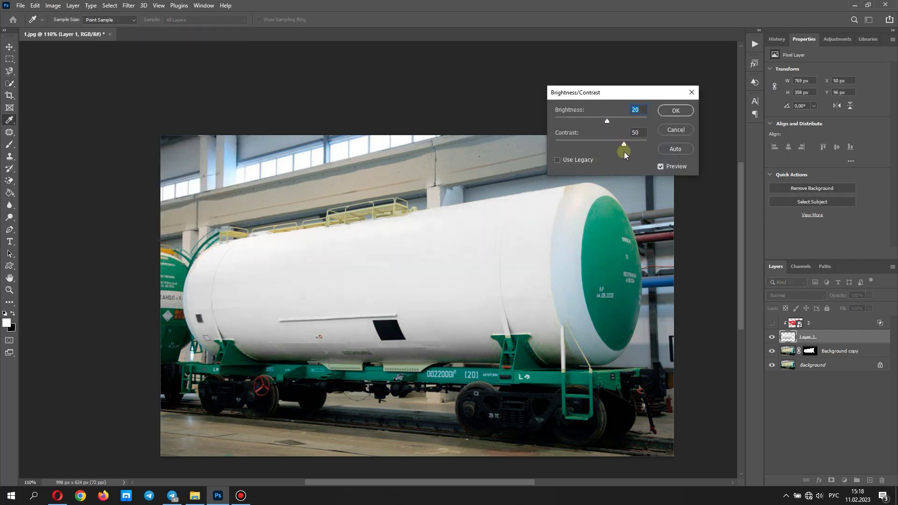
left_click(669, 112)
left_click(771, 323)
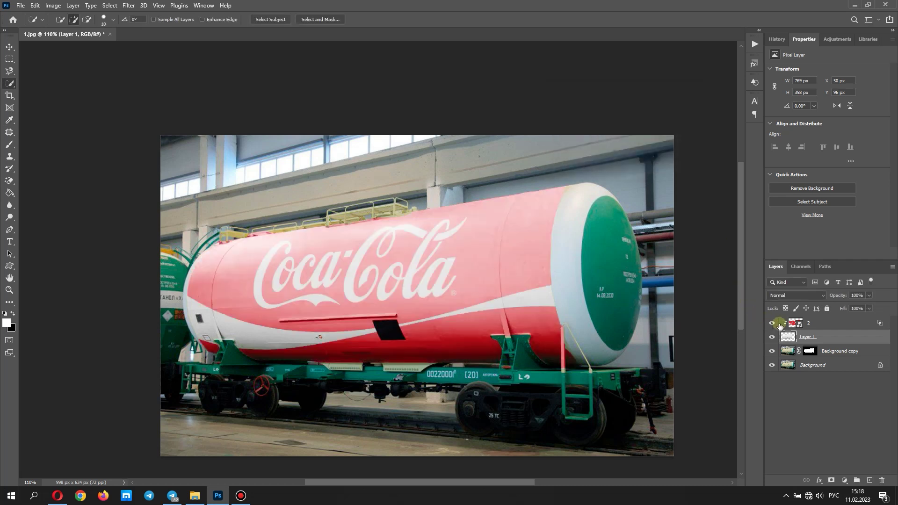
Step: Set the Coca-Cola layer to Multiply and split its Underlying Layer Blend If sliders to 88/206
double_click(827, 325)
left_click_drag(732, 260, 757, 265)
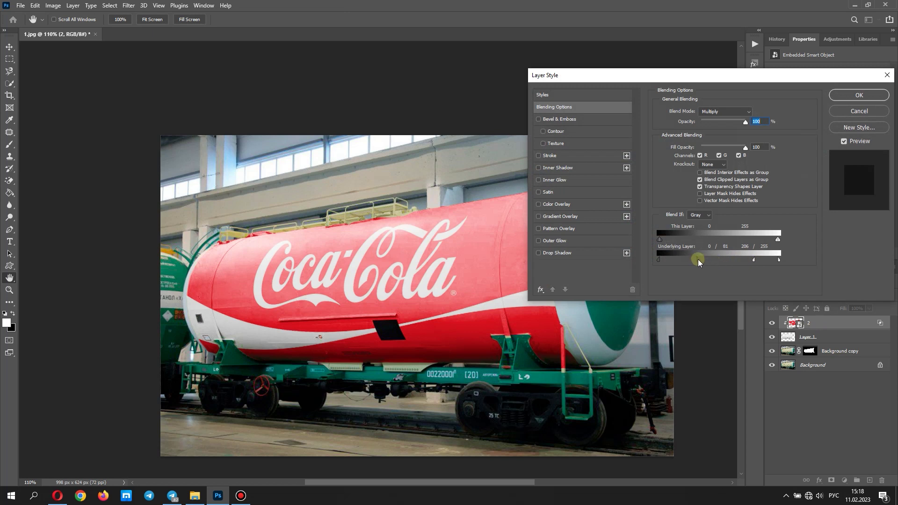
left_click_drag(695, 263, 701, 263)
left_click(840, 96)
key("w")
scroll(473, 289, "up", 2)
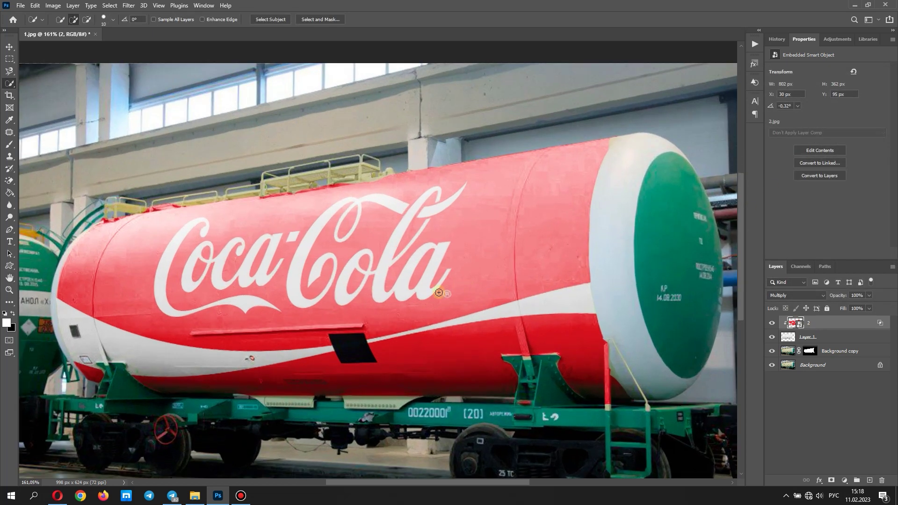
scroll(422, 290, "up", 3)
scroll(423, 290, "down", 3)
scroll(422, 289, "down", 1)
scroll(422, 289, "down", 1)
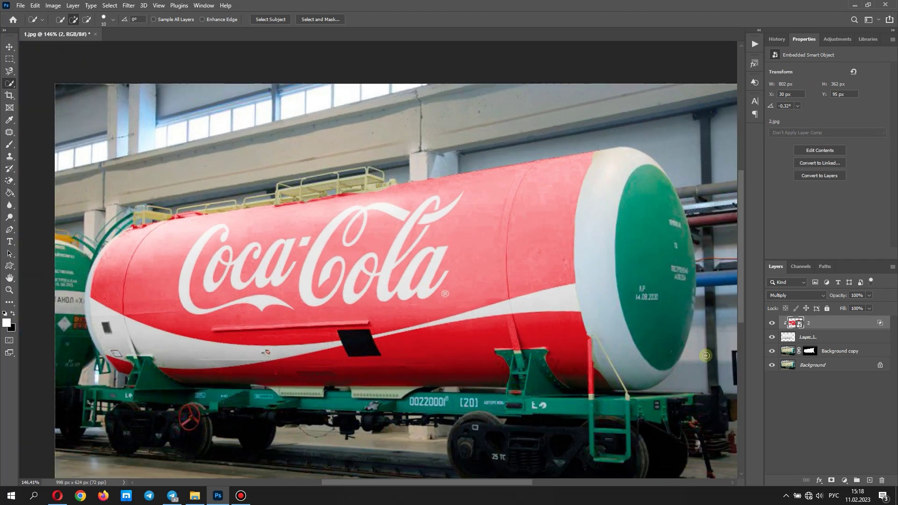
Step: Add a layer mask to the Coca-Cola layer and paint black to remove the red tint from the roof railings
left_click(832, 481)
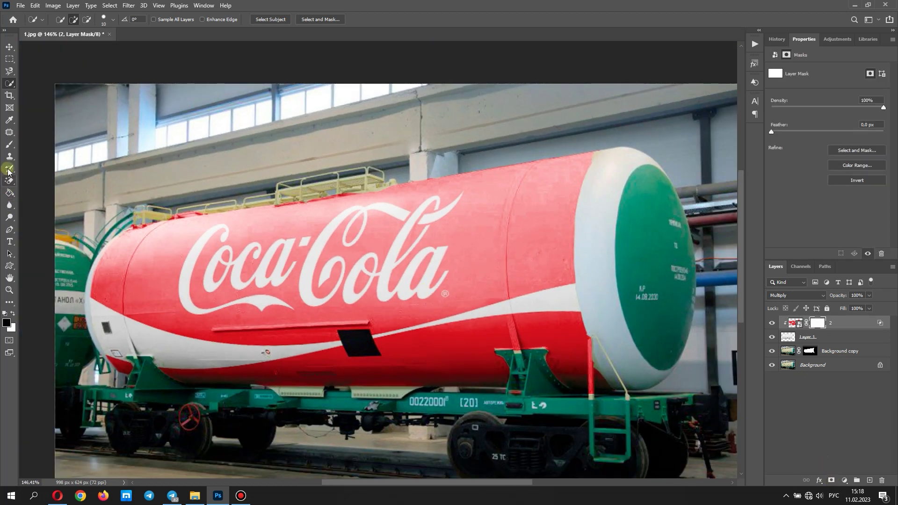
left_click(9, 144)
scroll(117, 183, "up", 2)
scroll(116, 183, "up", 1)
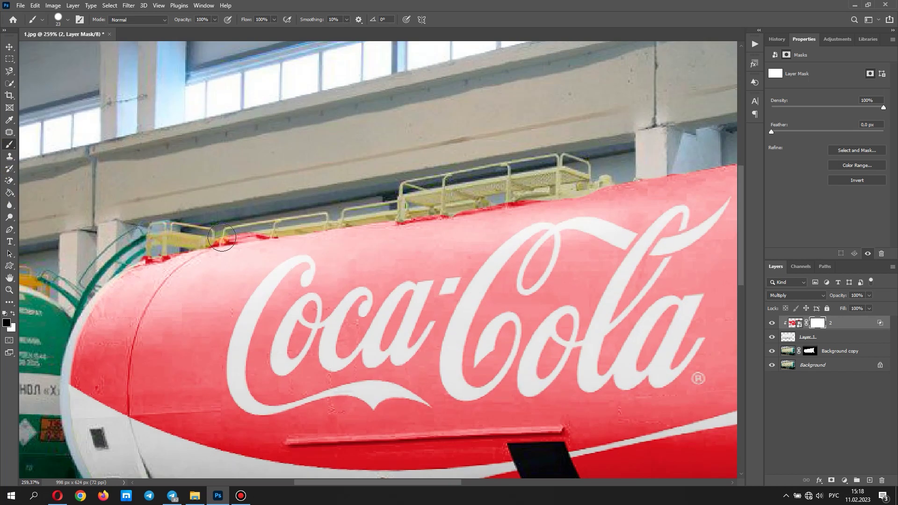
left_click_drag(215, 231, 255, 229)
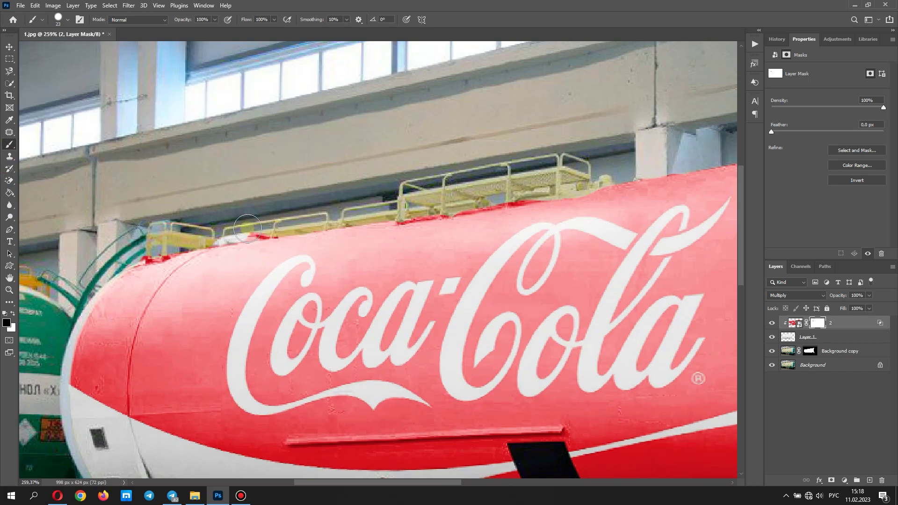
left_click_drag(399, 210, 550, 185)
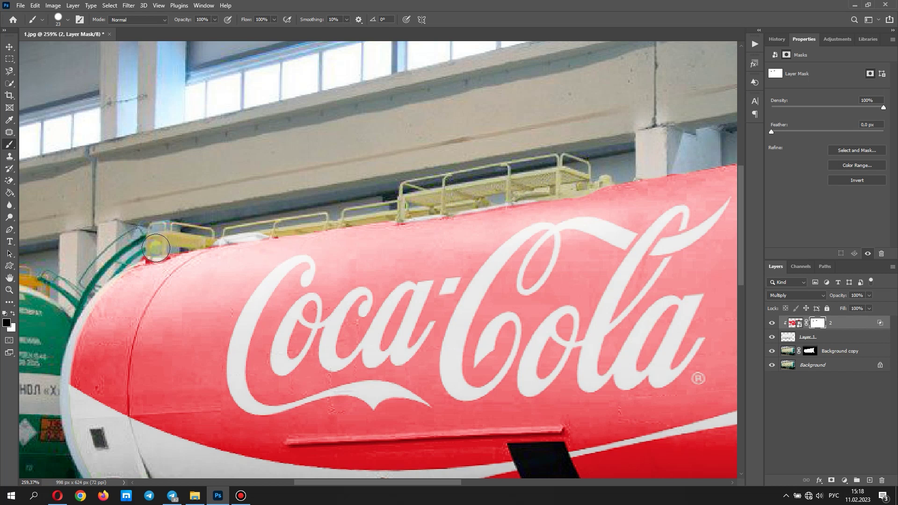
left_click_drag(146, 248, 164, 244)
scroll(177, 228, "down", 3)
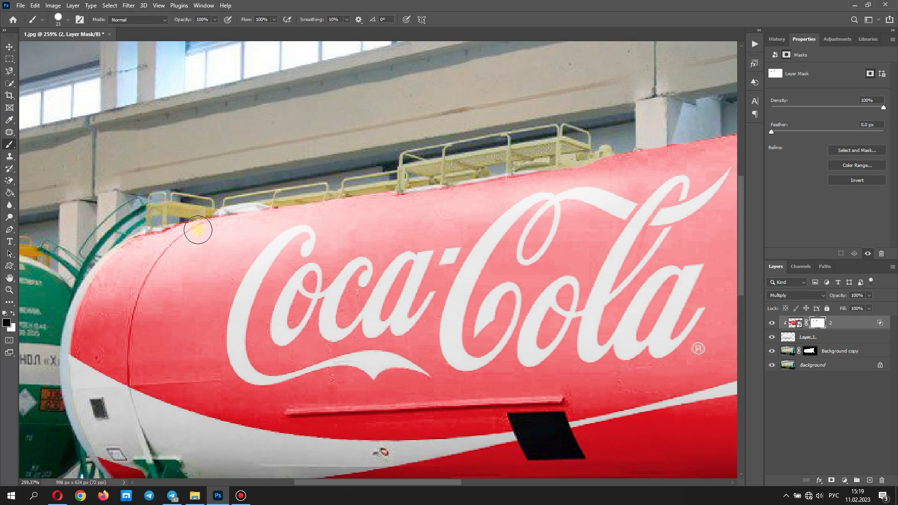
scroll(195, 236, "down", 2)
scroll(196, 236, "down", 3)
scroll(300, 288, "down", 2)
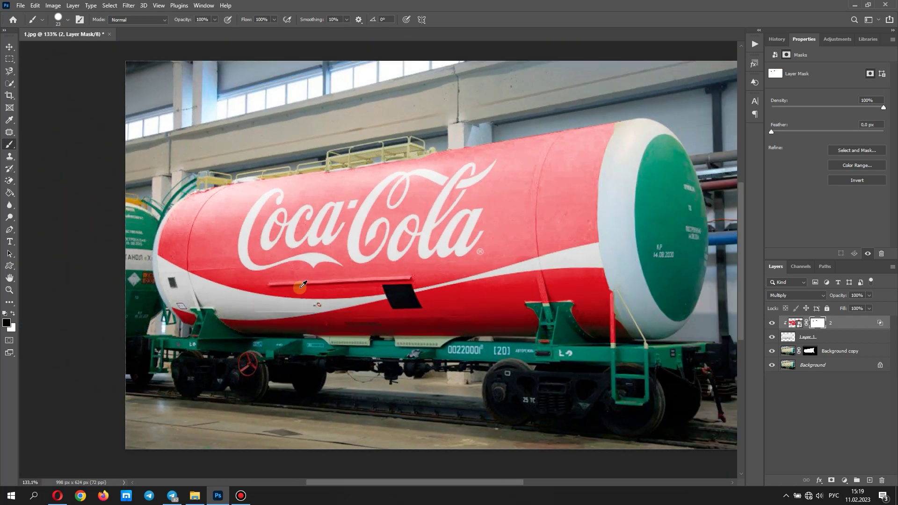
scroll(420, 352, "down", 1)
Step: With a 10 px white brush, restore the red logo beside the rear post
left_click(71, 24)
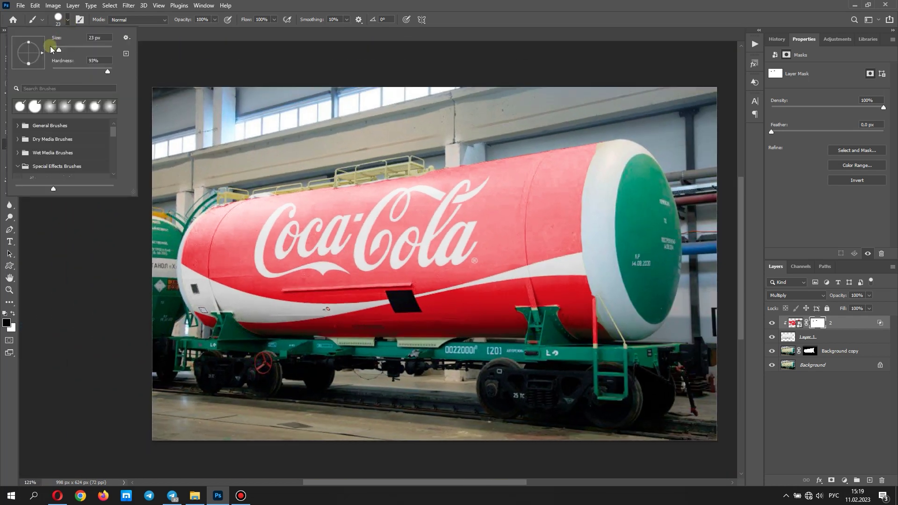
left_click(55, 50)
left_click(593, 298)
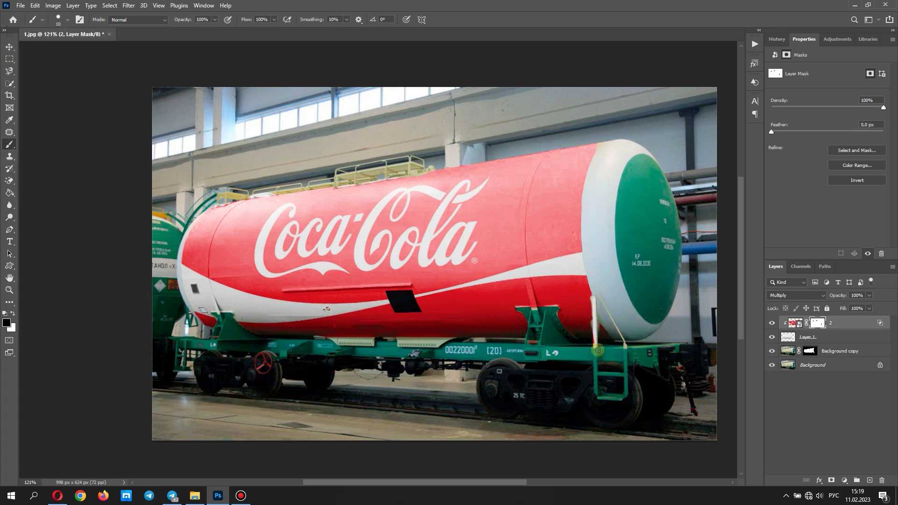
scroll(595, 332, "up", 3)
scroll(595, 332, "up", 2)
left_click(13, 313)
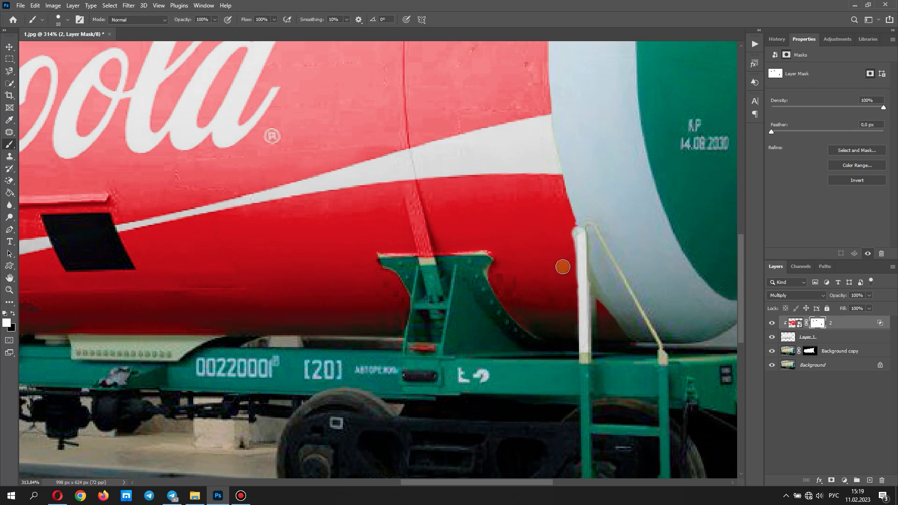
left_click_drag(567, 224, 567, 252)
scroll(558, 304, "down", 2)
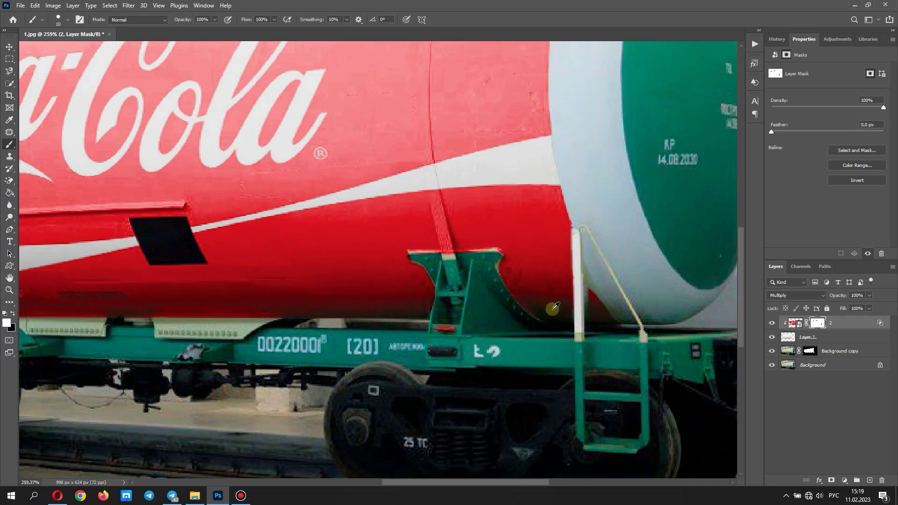
scroll(555, 309, "down", 2)
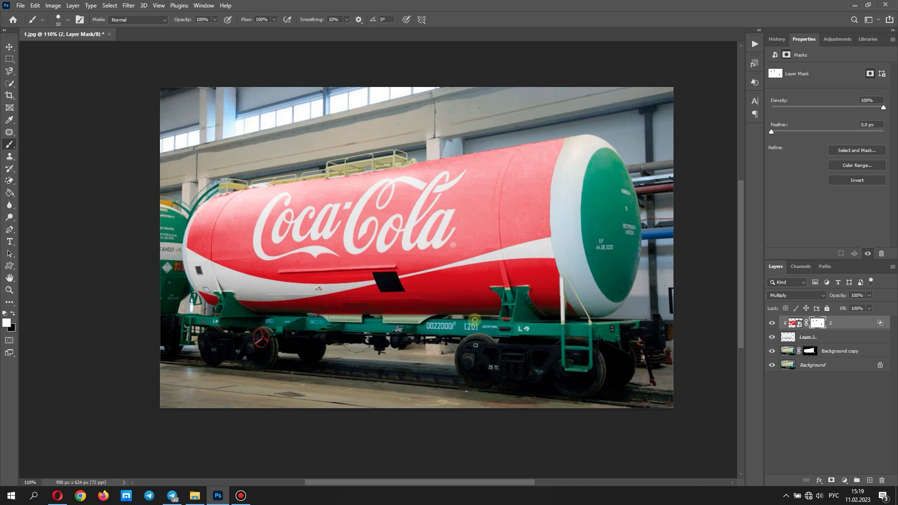
scroll(474, 320, "up", 1)
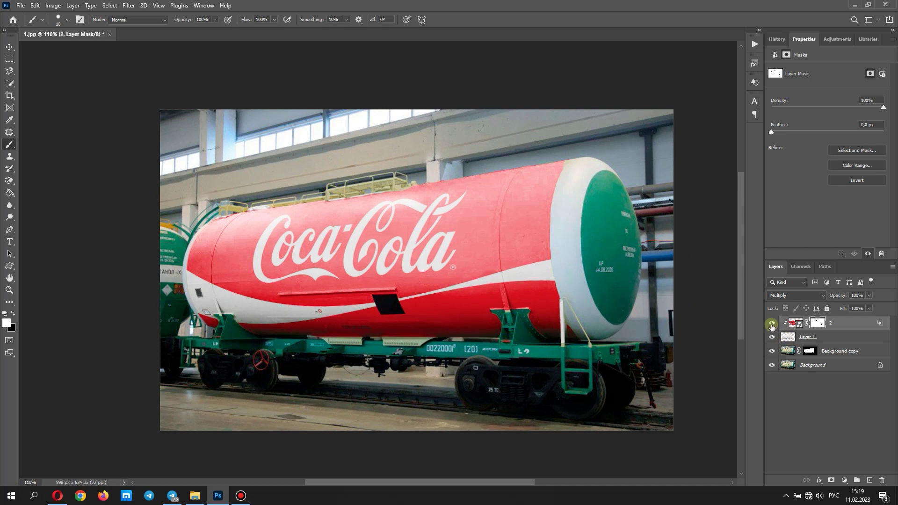
Step: Save the image as JPEG 11.jpg at quality 10, then select 1.jpg in its folder
left_click(21, 5)
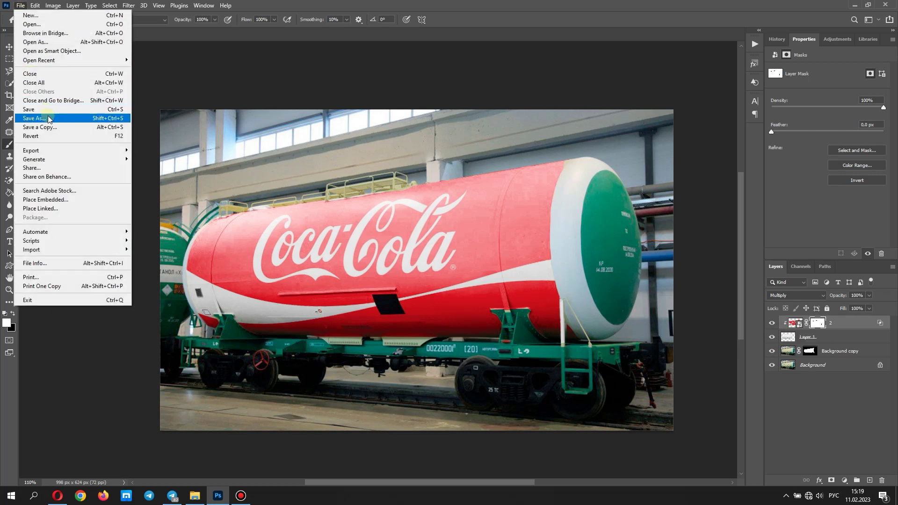
left_click(49, 120)
left_click(128, 188)
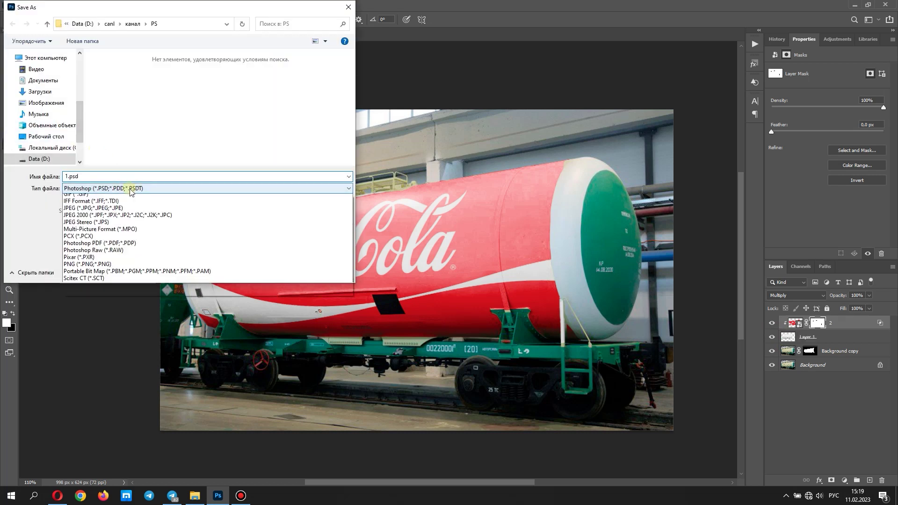
left_click(138, 259)
double_click(104, 177)
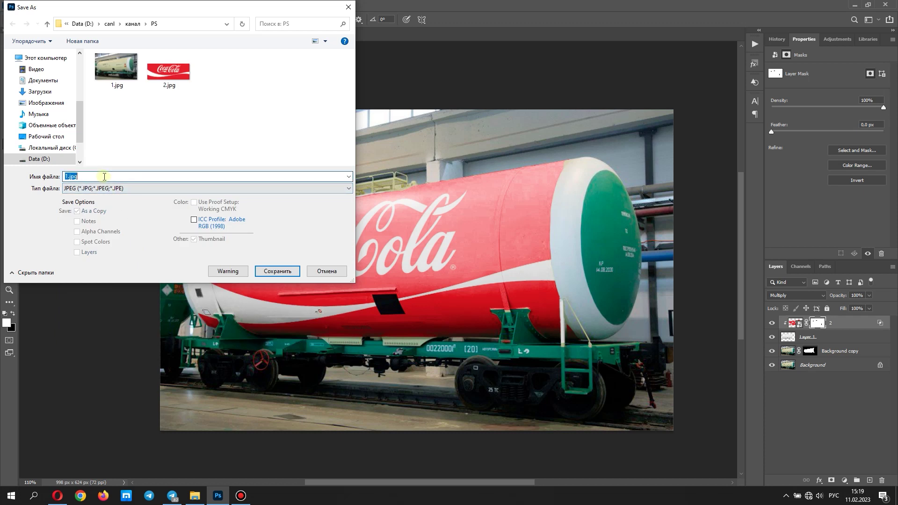
type("11")
left_click(283, 272)
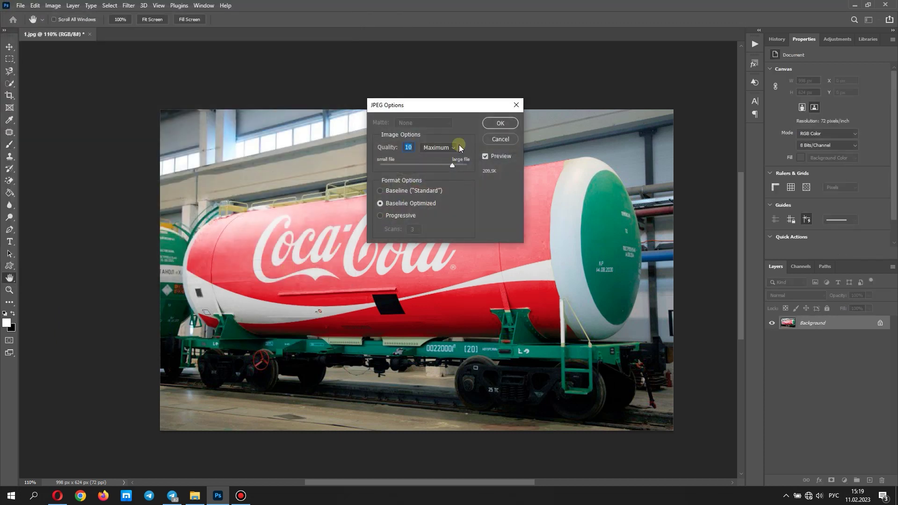
left_click(496, 120)
left_click(193, 496)
left_click(239, 155)
Step: Open the original 1.jpg in Windows Photo Viewer and move its window aside
right_click(239, 154)
key("Escape")
double_click(229, 164)
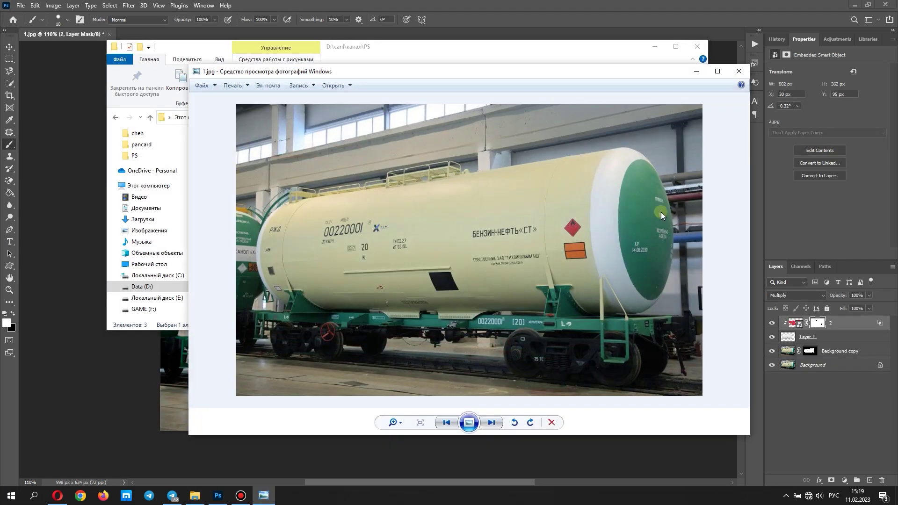
mouse_move(747, 69)
left_mouse_down()
mouse_move(595, 169)
mouse_move(416, 82)
left_mouse_up()
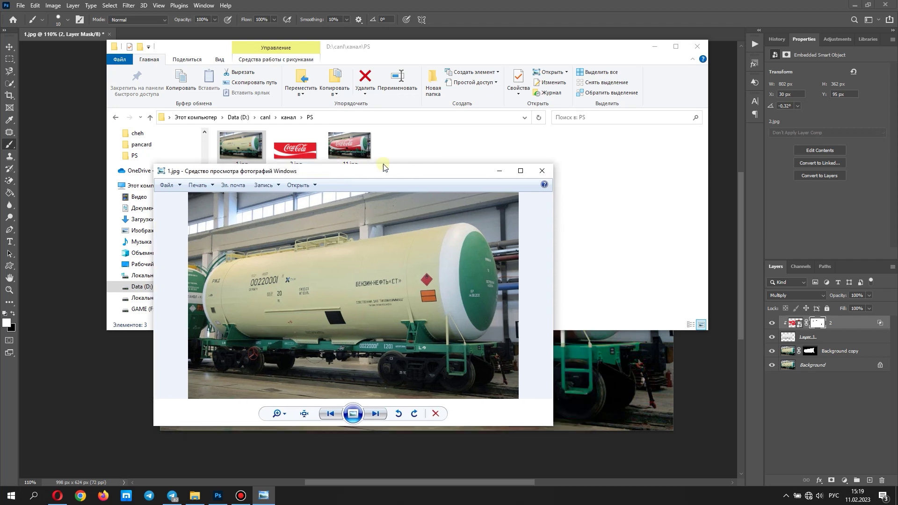
Step: Preview 11.jpg and place its viewer window beside the original for comparison
left_click(497, 185)
right_click(336, 149)
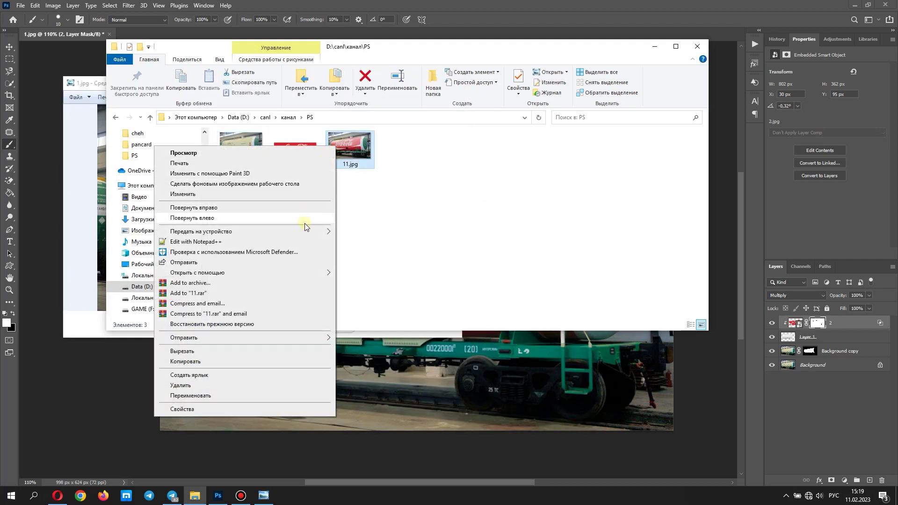
left_click(336, 149)
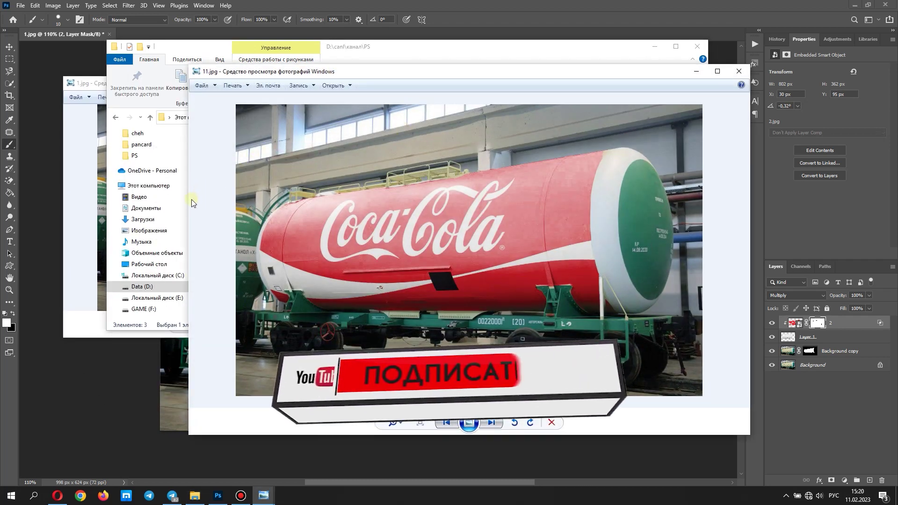
left_click_drag(192, 199, 337, 196)
left_click(654, 47)
left_click_drag(625, 77, 730, 26)
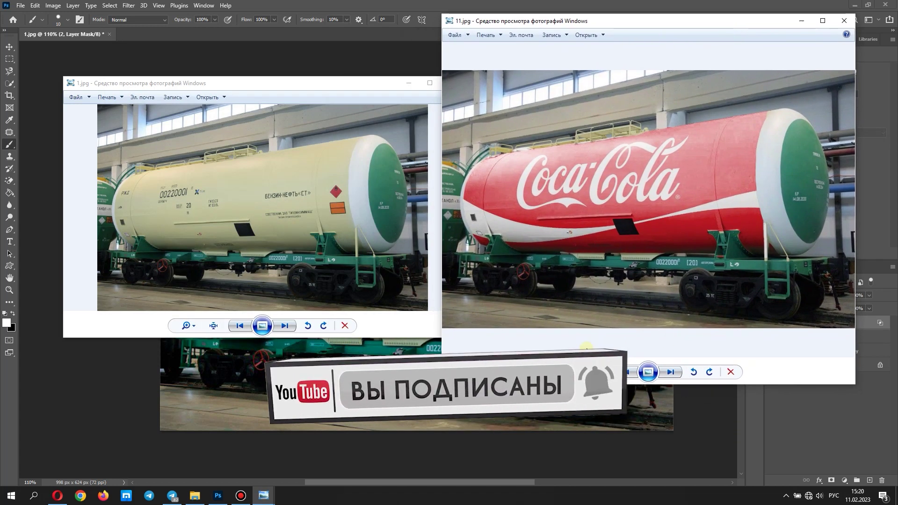